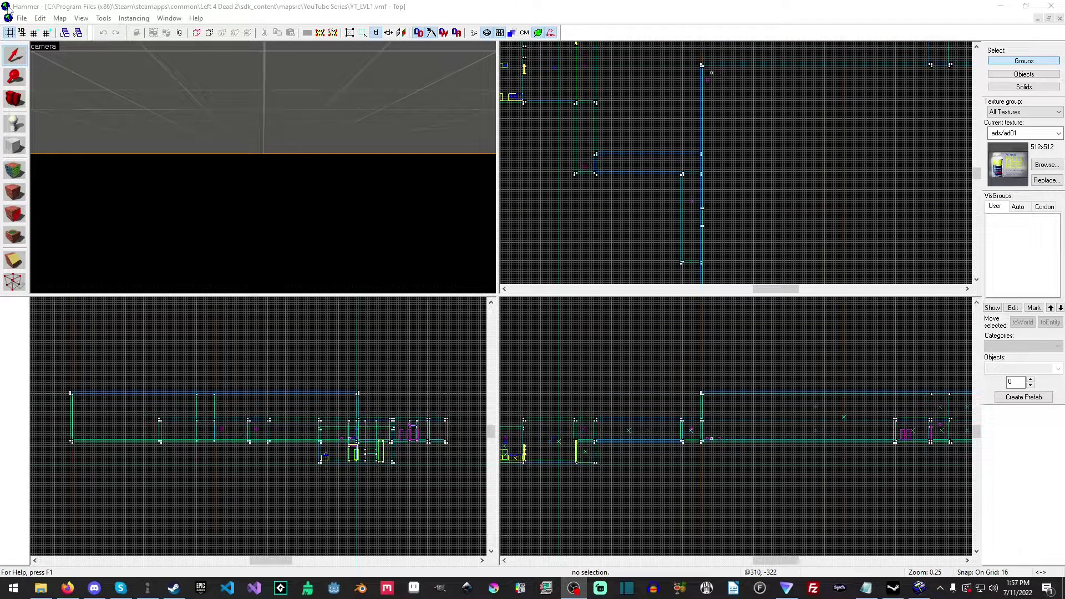
# - Place a decal with the ads/ad01 texture on the gray floor near the orange wall
pyautogui.press('z')
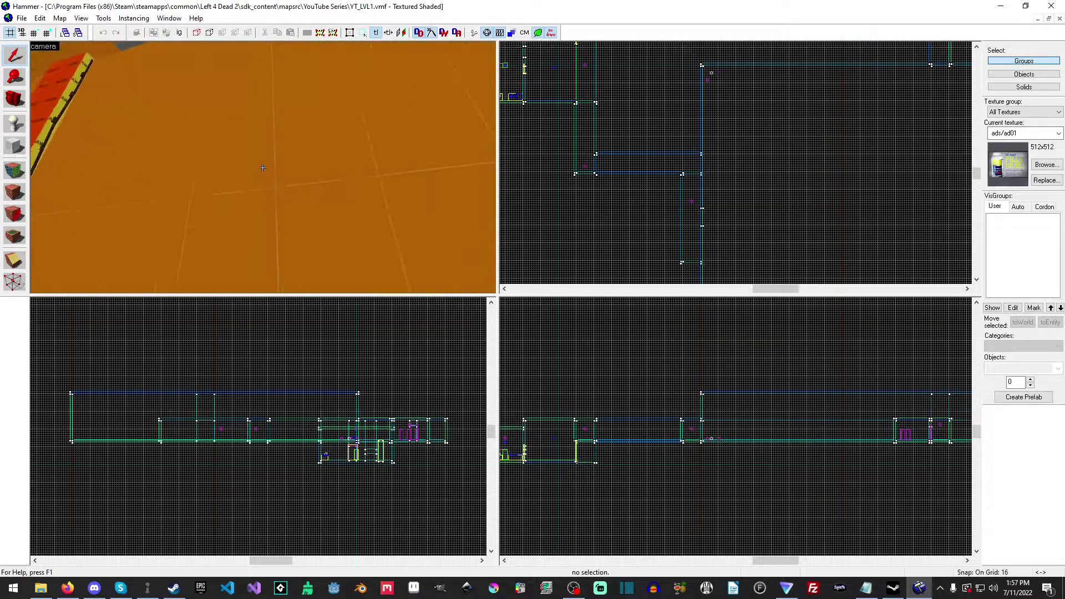
pyautogui.press('w')
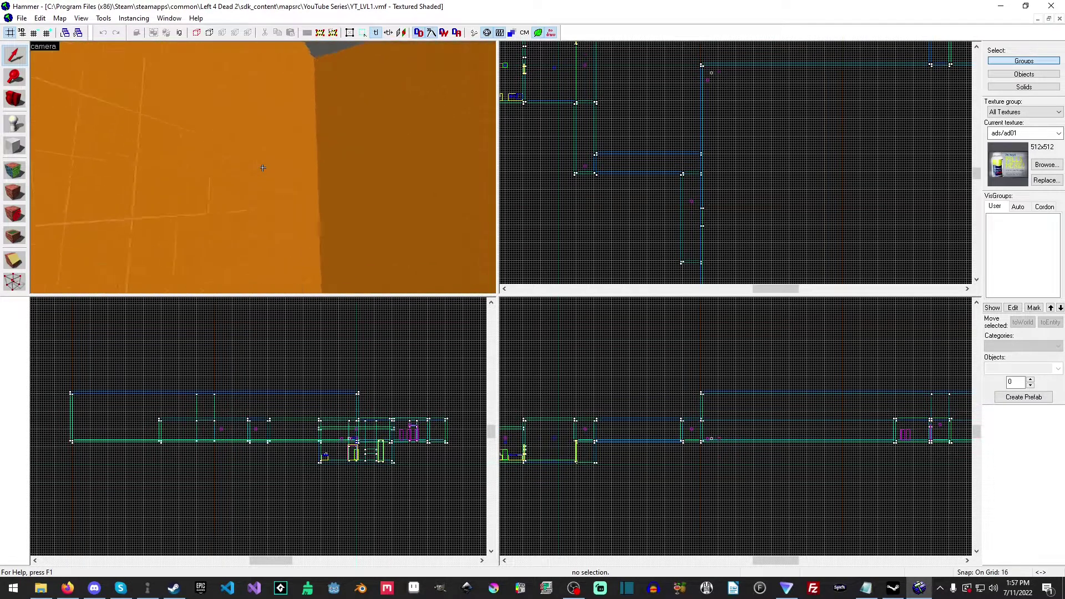
pyautogui.press('s')
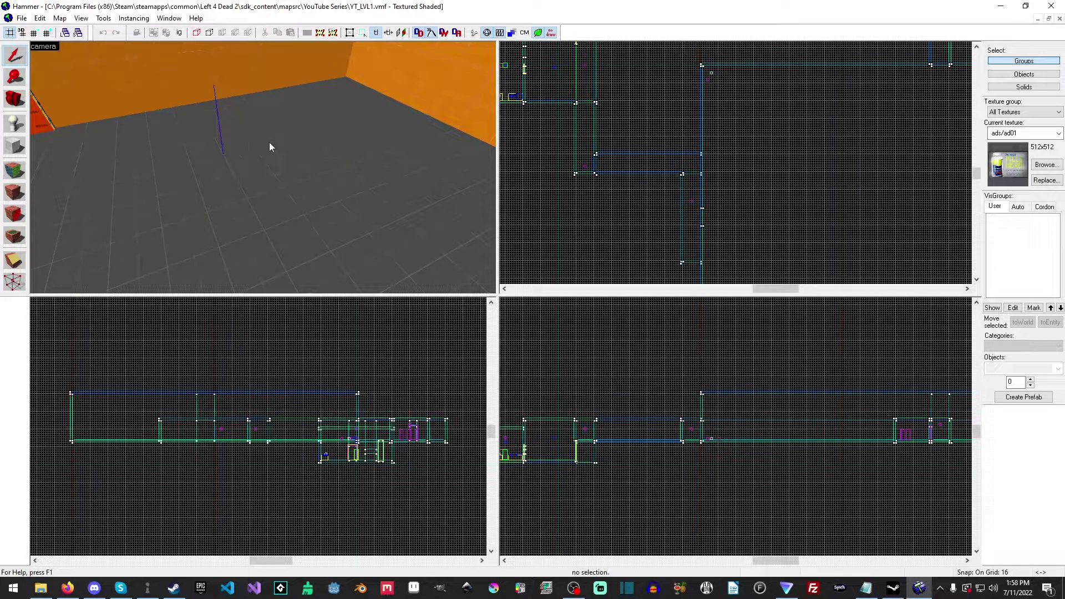
pyautogui.press('z')
pyautogui.press('s')
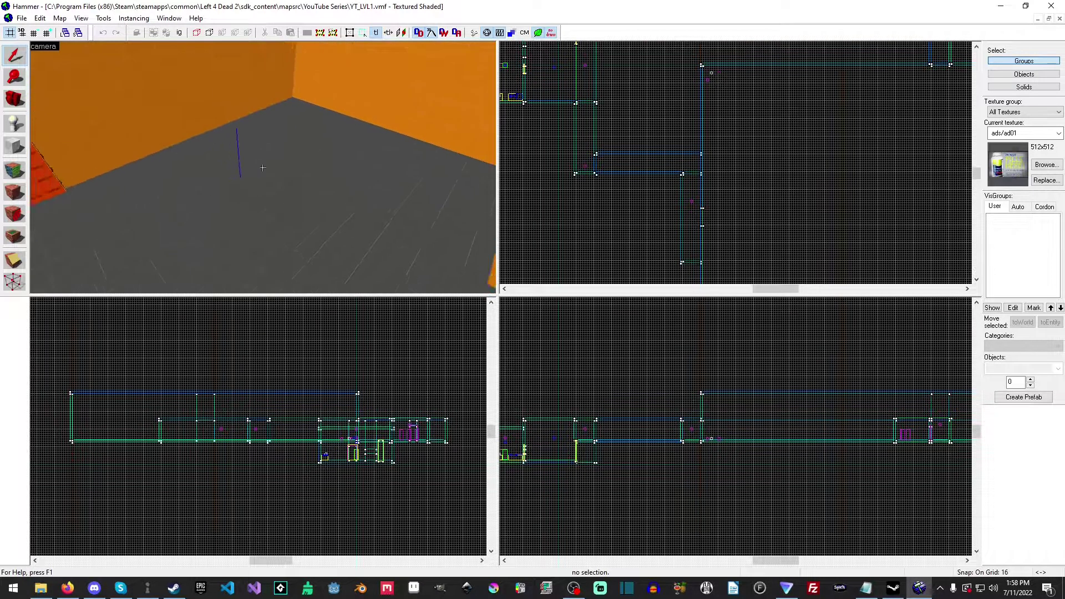
pyautogui.press('w')
pyautogui.press('z')
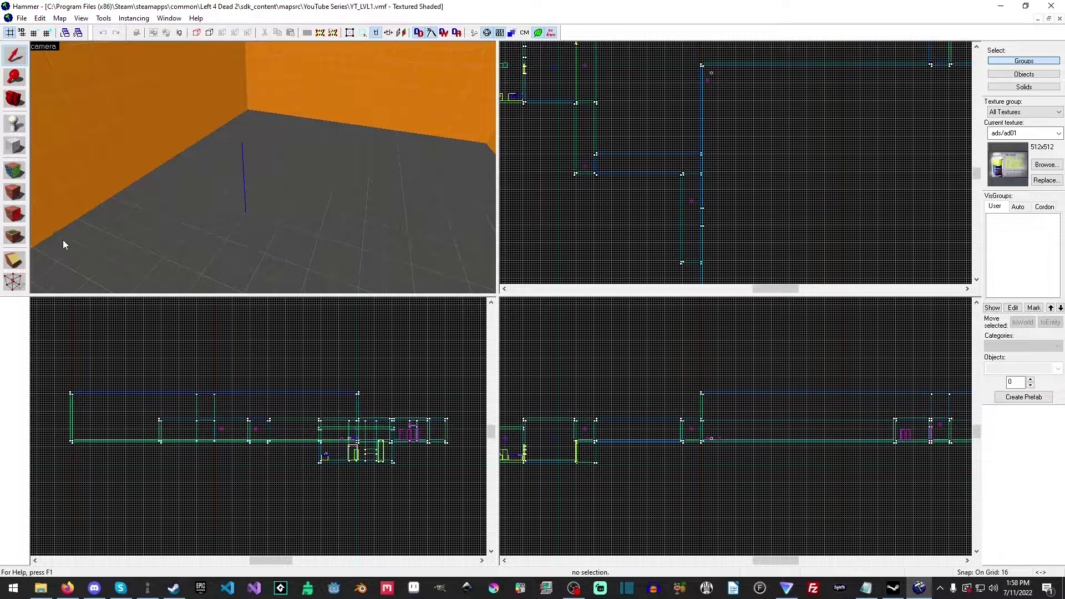
pyautogui.click(15, 214)
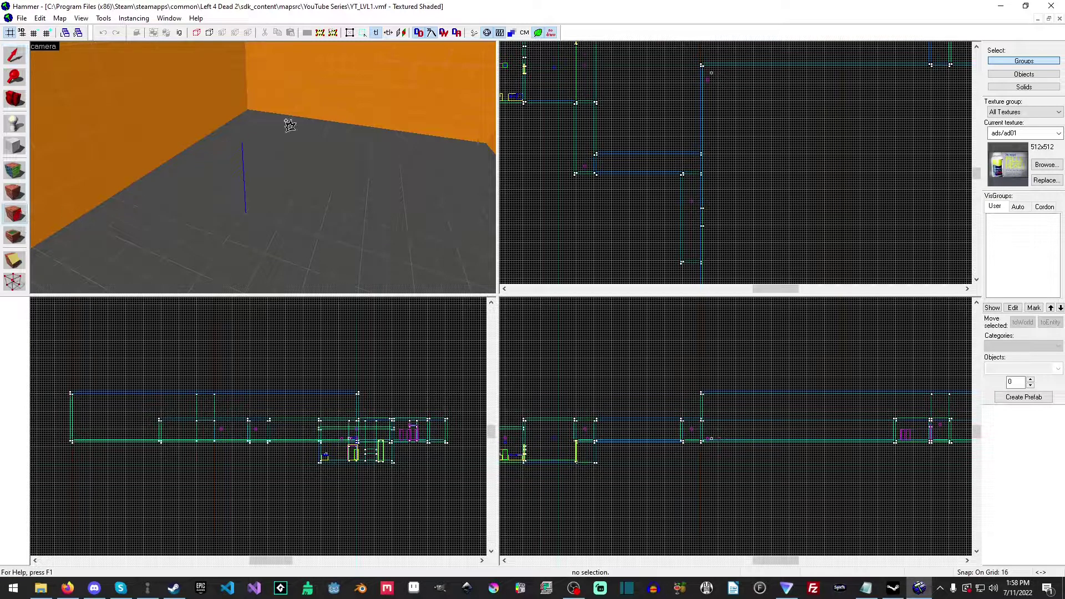
pyautogui.click(244, 155)
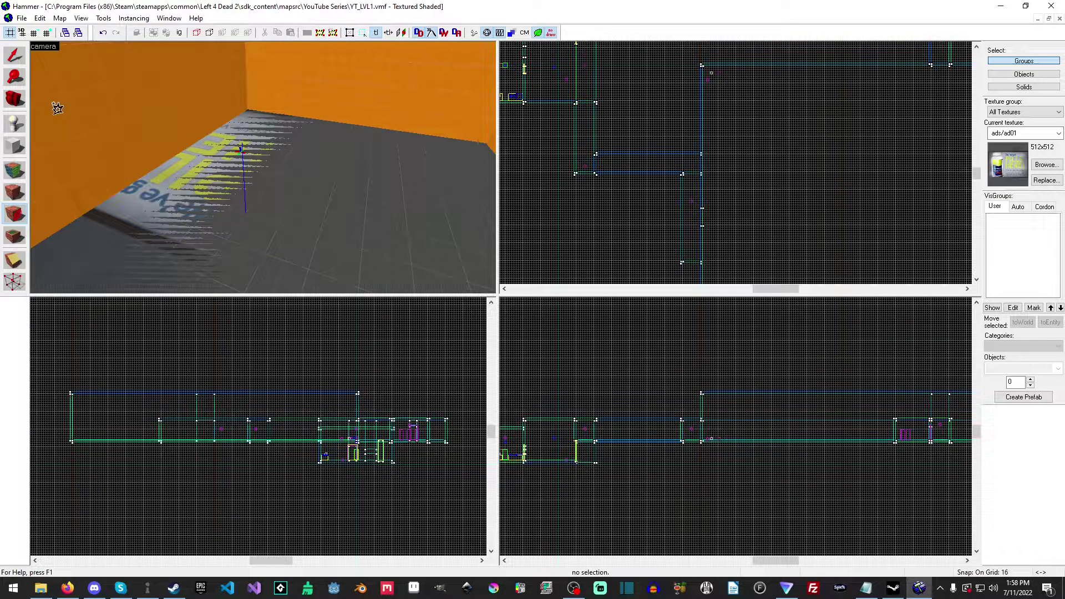
# - Select the new infodecal and move it in the top view to position 32, -80, 32
pyautogui.click(14, 55)
pyautogui.click(237, 152)
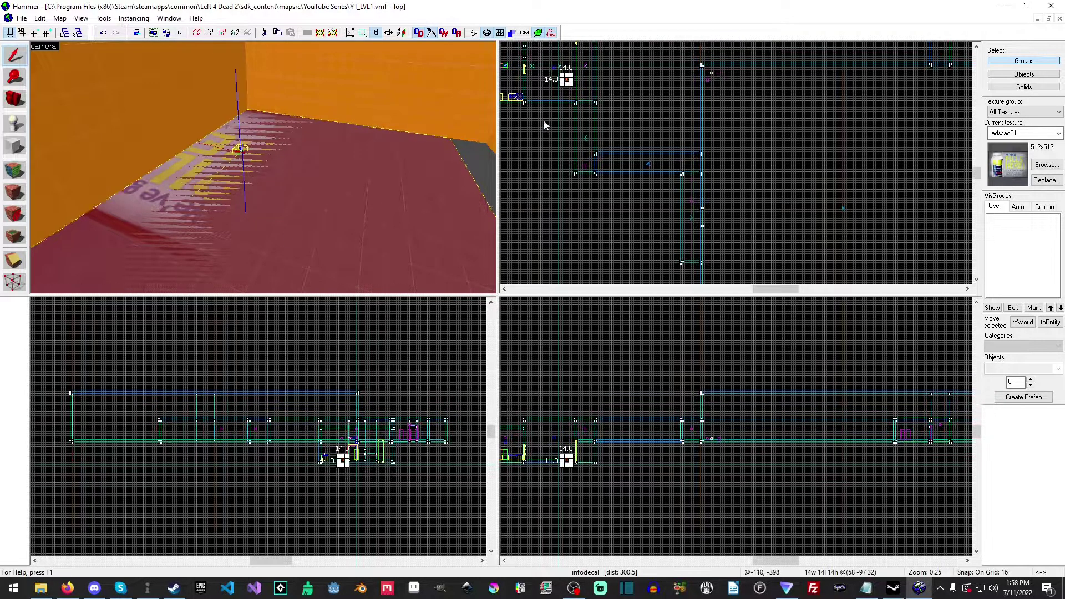
pyautogui.scroll(5, 566, 79)
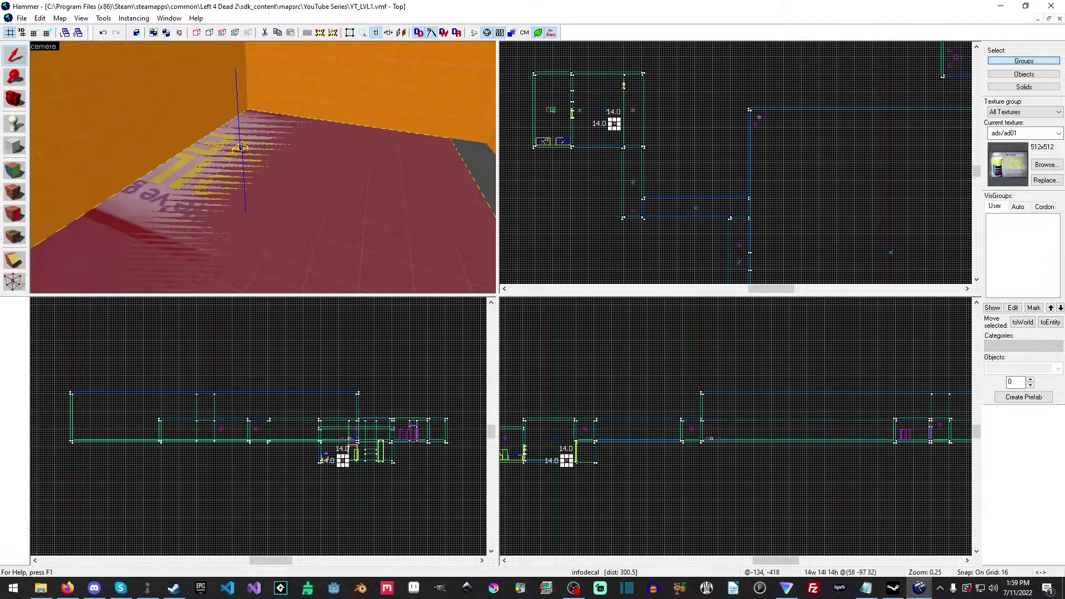
pyautogui.moveTo(617, 129)
pyautogui.mouseDown()
pyautogui.moveTo(673, 128)
pyautogui.moveTo(637, 211)
pyautogui.moveTo(599, 135)
pyautogui.moveTo(643, 107)
pyautogui.moveTo(580, 132)
pyautogui.moveTo(610, 161)
pyautogui.moveTo(621, 127)
pyautogui.moveTo(622, 156)
pyautogui.moveTo(606, 105)
pyautogui.moveTo(603, 118)
pyautogui.mouseUp()
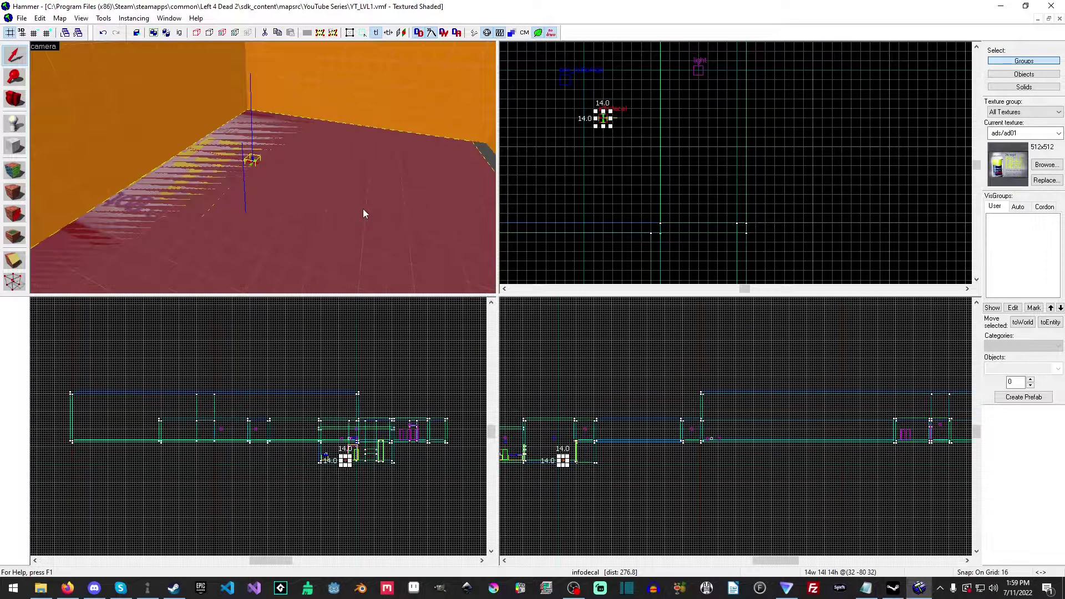
# - Examine the moved ad decal on the floor from several angles in the camera view
pyautogui.press('z')
pyautogui.press('w')
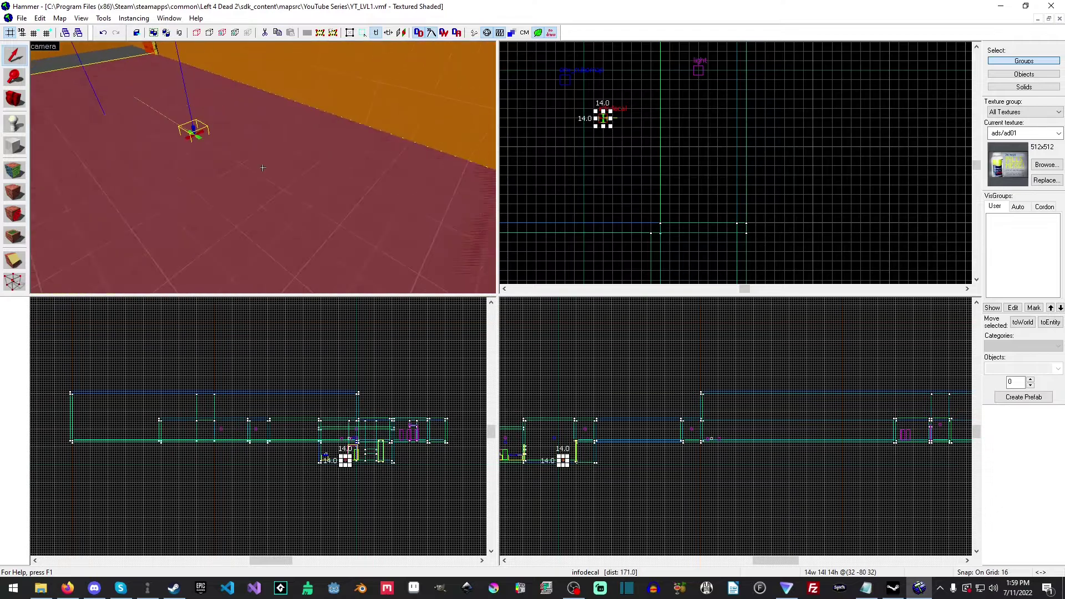
pyautogui.press('w')
pyautogui.press('z')
pyautogui.press('Escape')
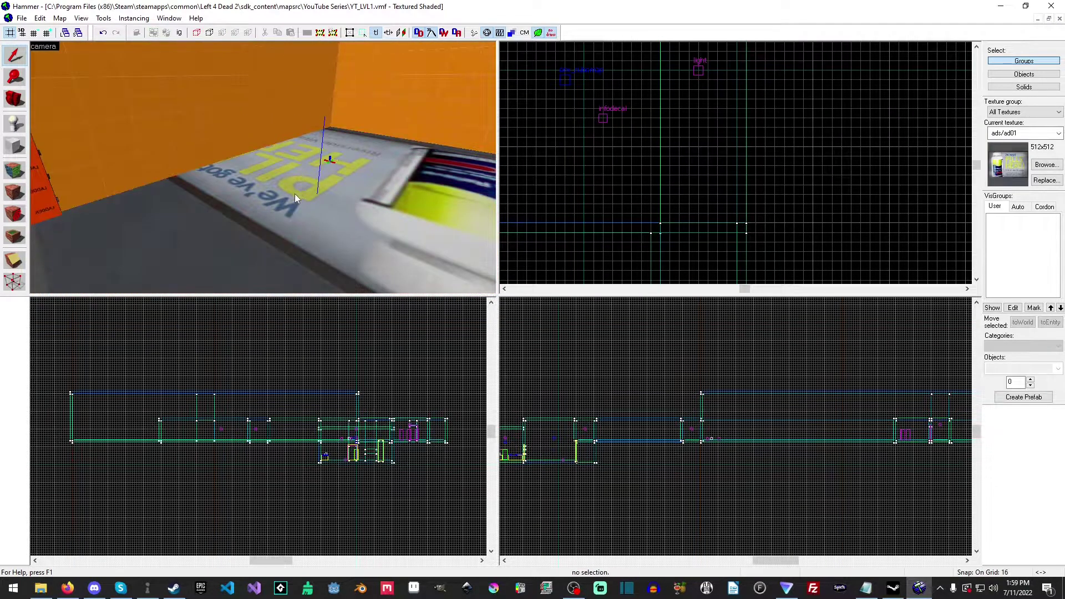
pyautogui.click(297, 194)
pyautogui.press('Escape')
pyautogui.press('z')
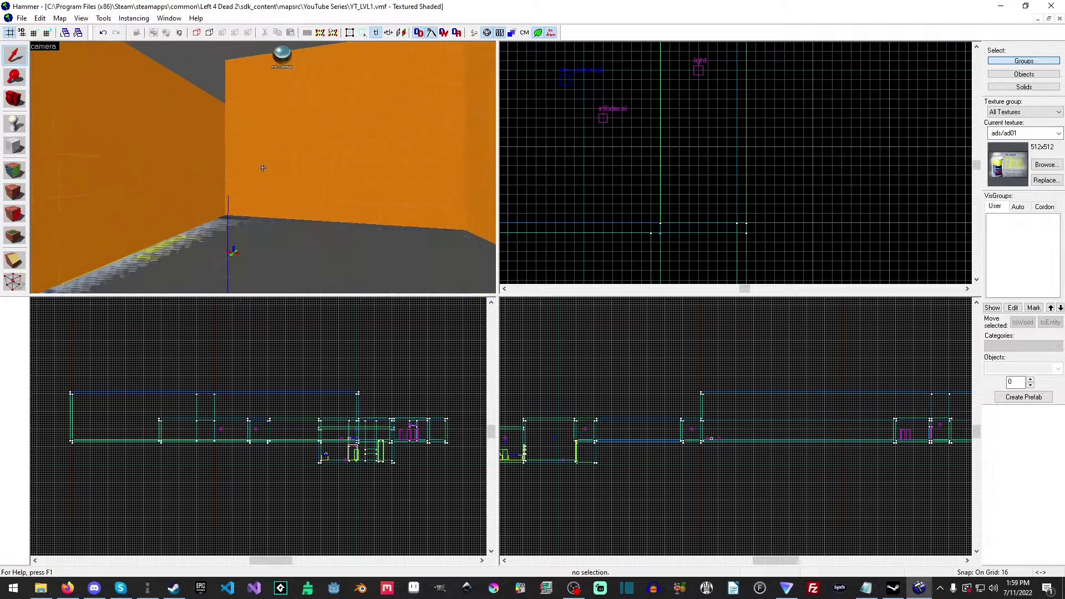
pyautogui.press('w')
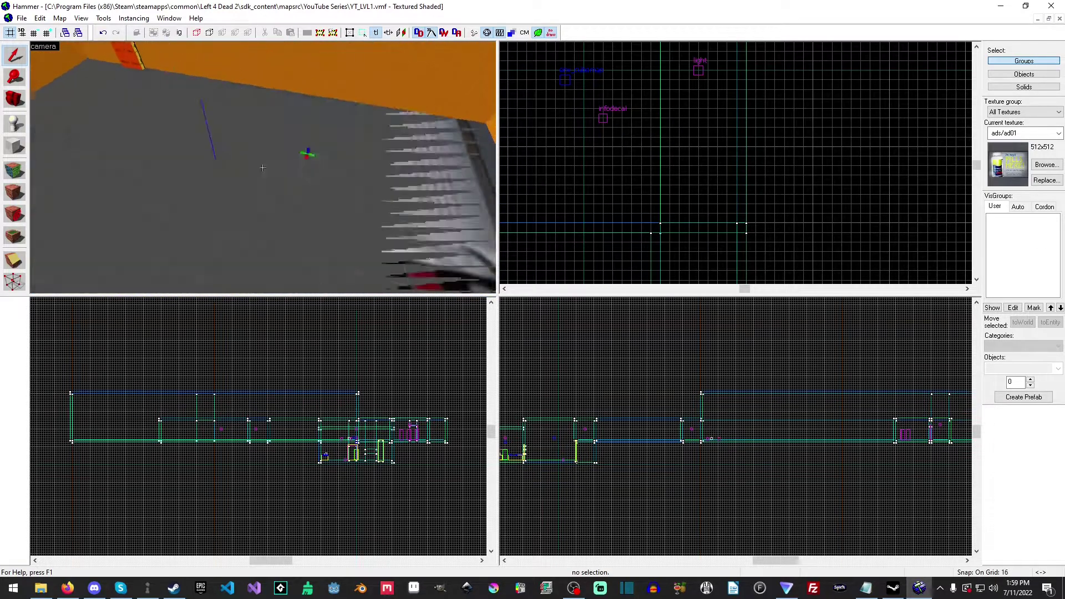
pyautogui.press('s')
pyautogui.press('z')
# - Open the floor infodecal's properties and browse for a replacement for its texture
pyautogui.click(269, 137)
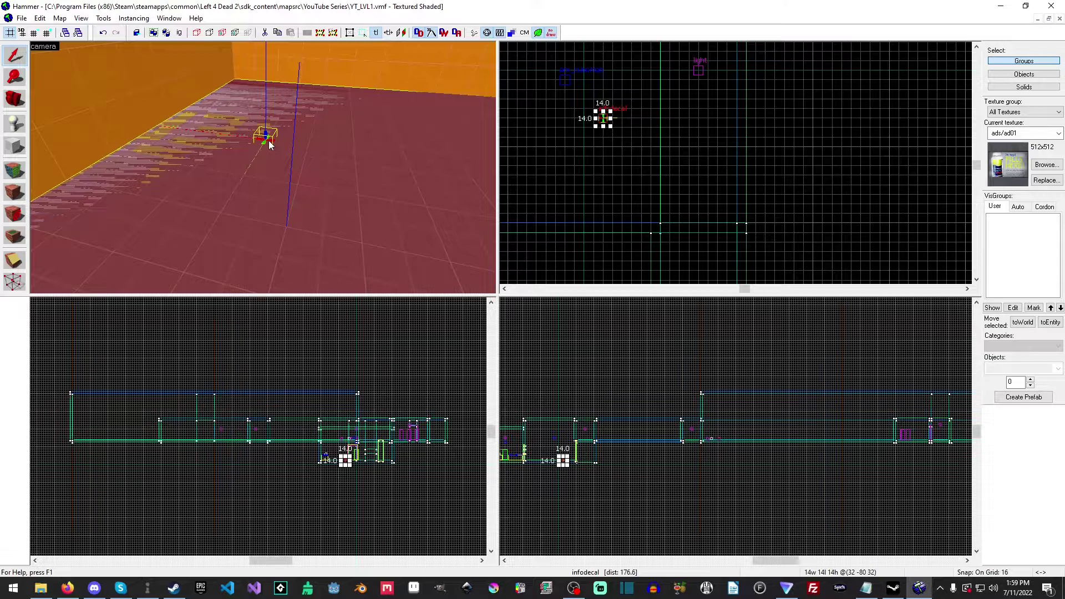
pyautogui.doubleClick(268, 141)
pyautogui.click(270, 137)
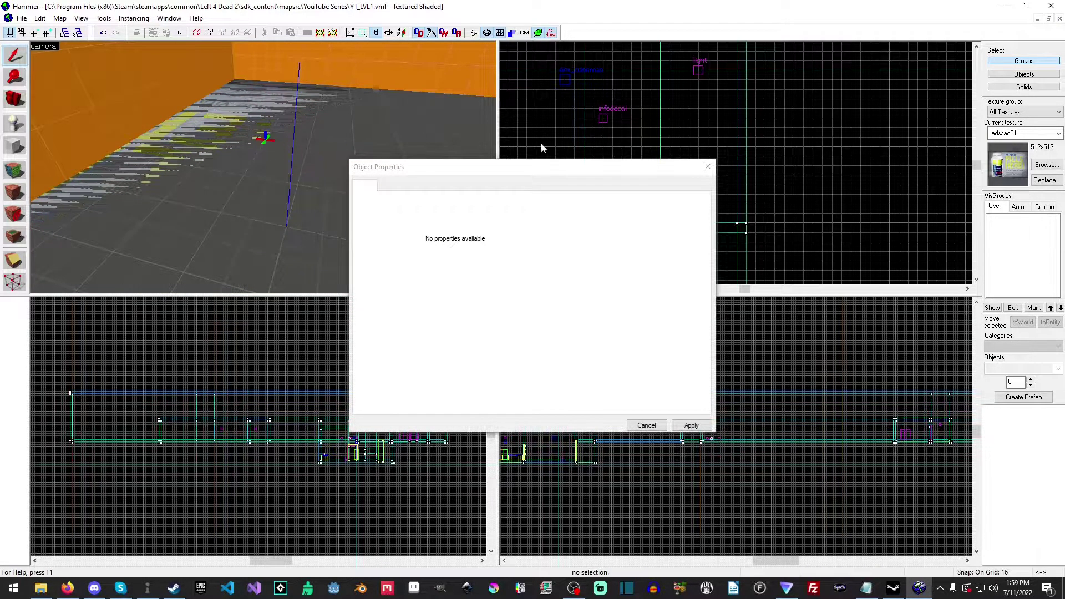
pyautogui.click(707, 166)
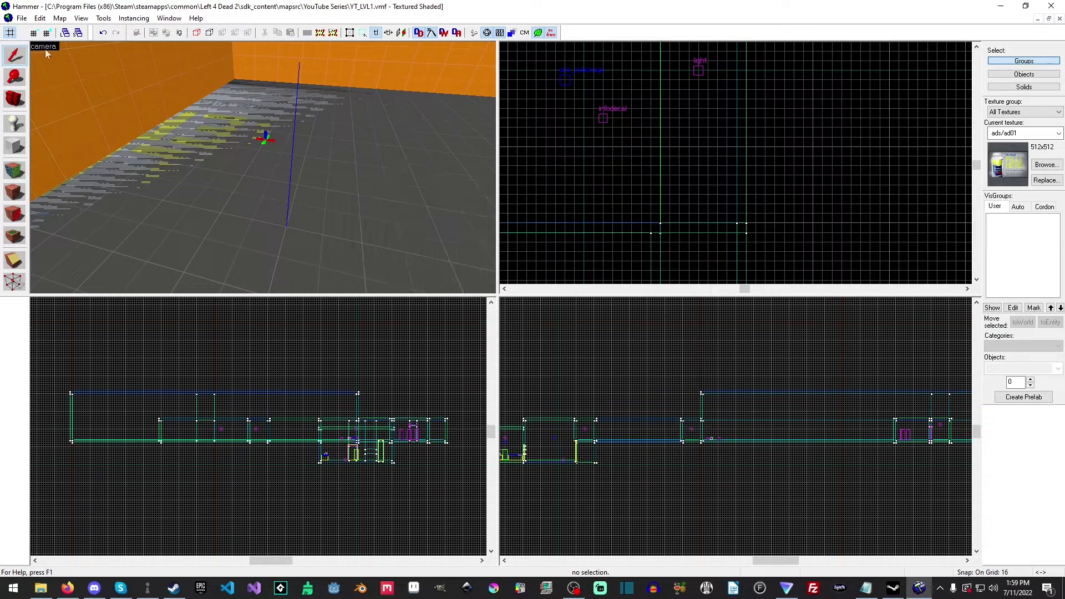
pyautogui.doubleClick(269, 141)
pyautogui.click(444, 285)
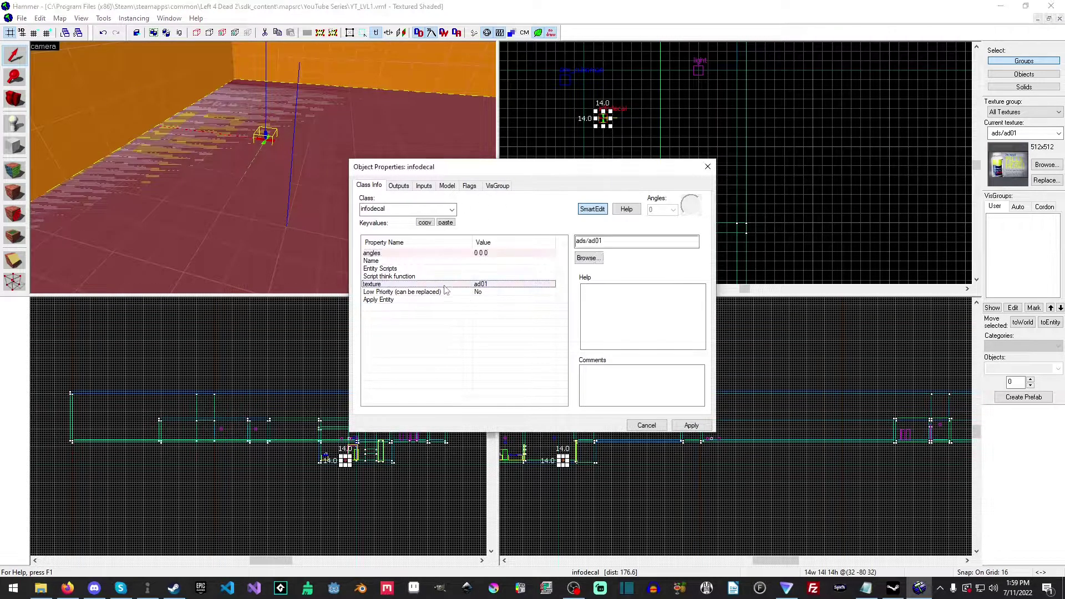
pyautogui.click(594, 258)
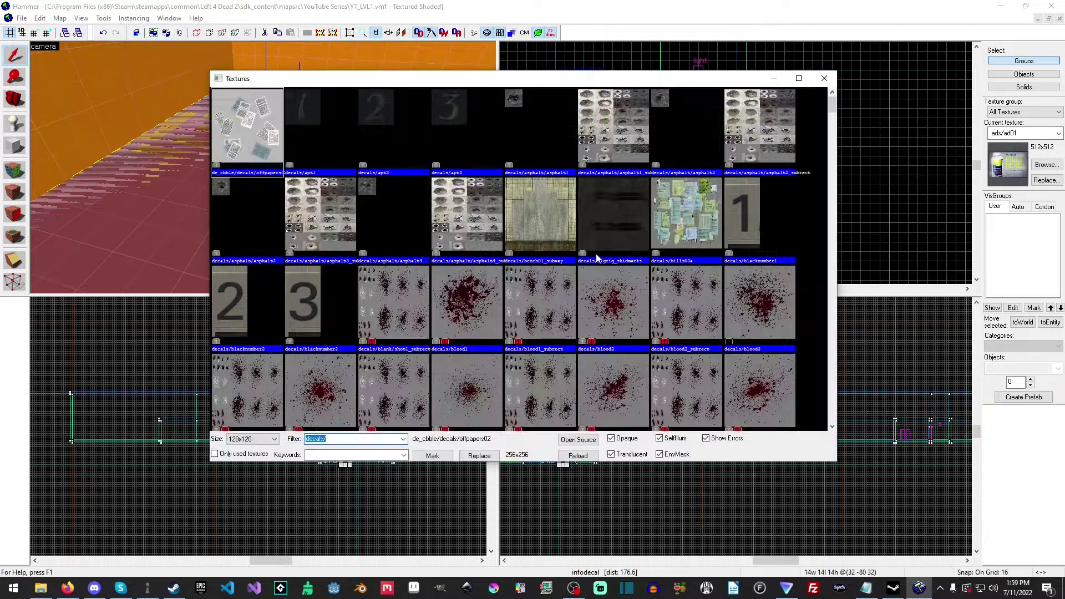
# - Filter the textures by "decals" and apply decals/bloodstain_001 as the infodecal's texture
pyautogui.write('decal')
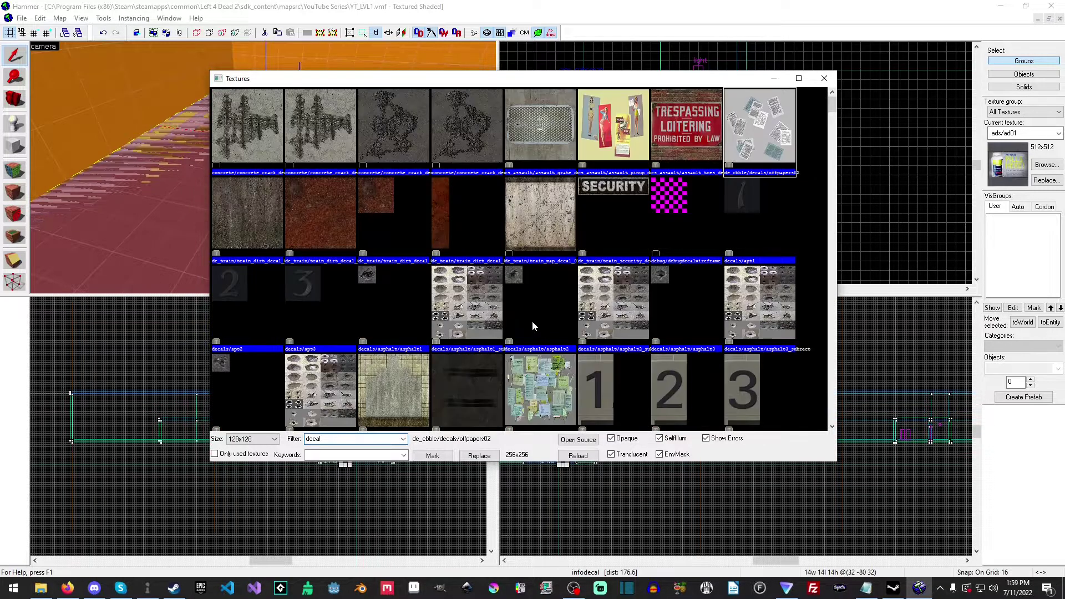
pyautogui.write('s')
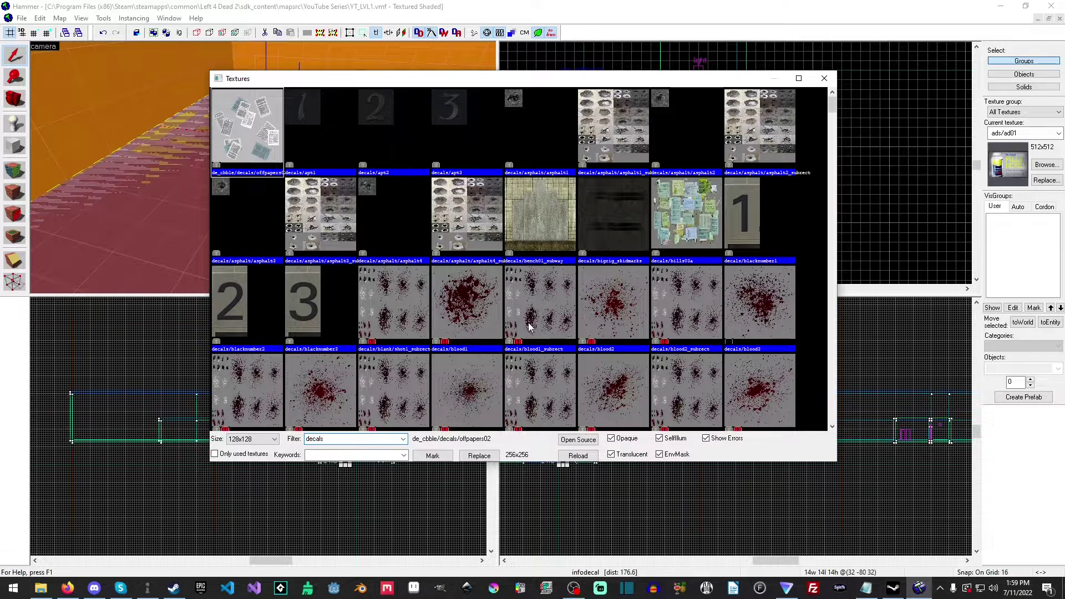
pyautogui.scroll(-1, 529, 327)
pyautogui.scroll(-1, 530, 327)
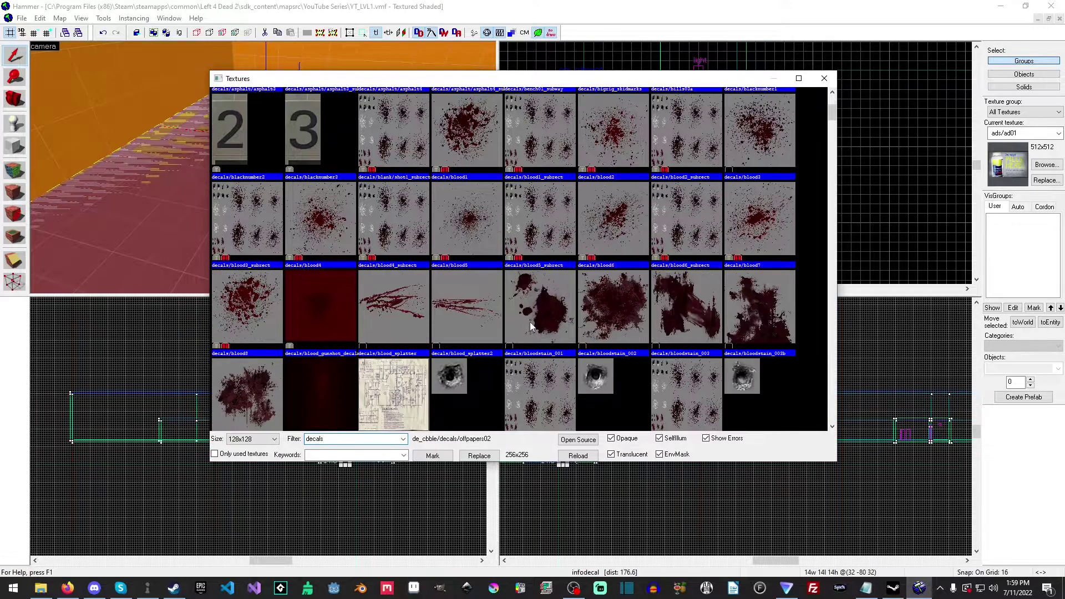
pyautogui.click(546, 317)
pyautogui.doubleClick(546, 317)
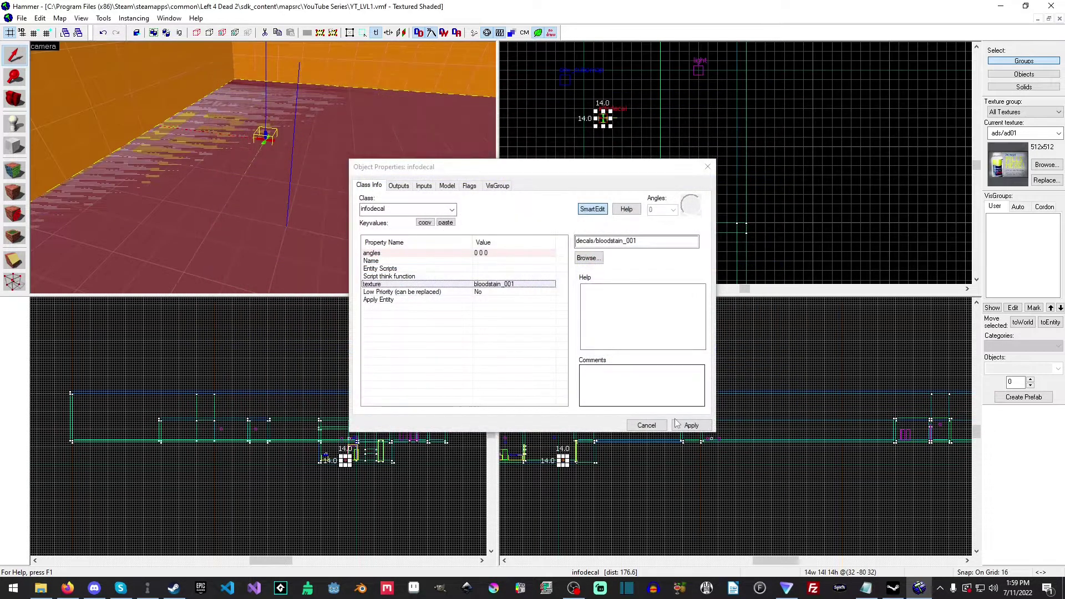
pyautogui.click(691, 425)
pyautogui.click(659, 429)
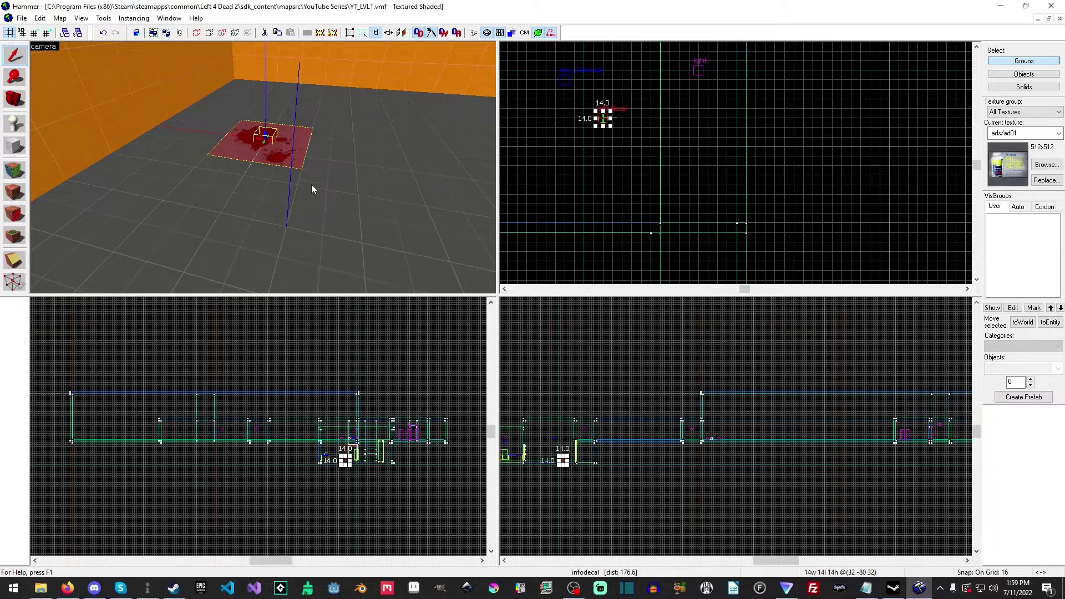
# - Examine the bloodstain decal on the floor up close and from different angles
pyautogui.press('z')
pyautogui.press('w')
pyautogui.press('s')
pyautogui.press('z')
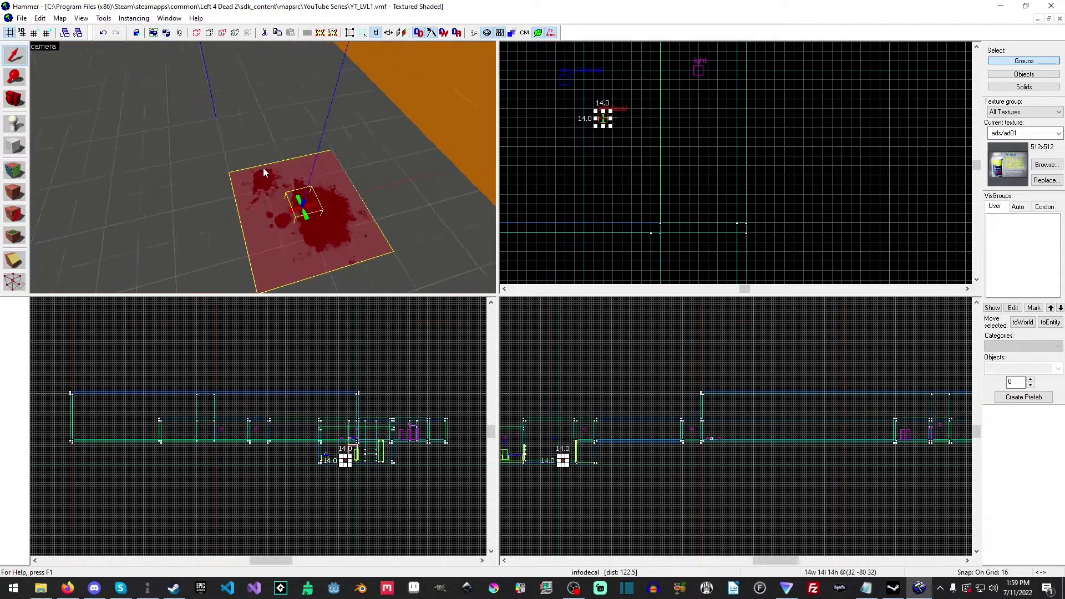
pyautogui.press('Escape')
pyautogui.press('z')
pyautogui.press('w')
pyautogui.press('z')
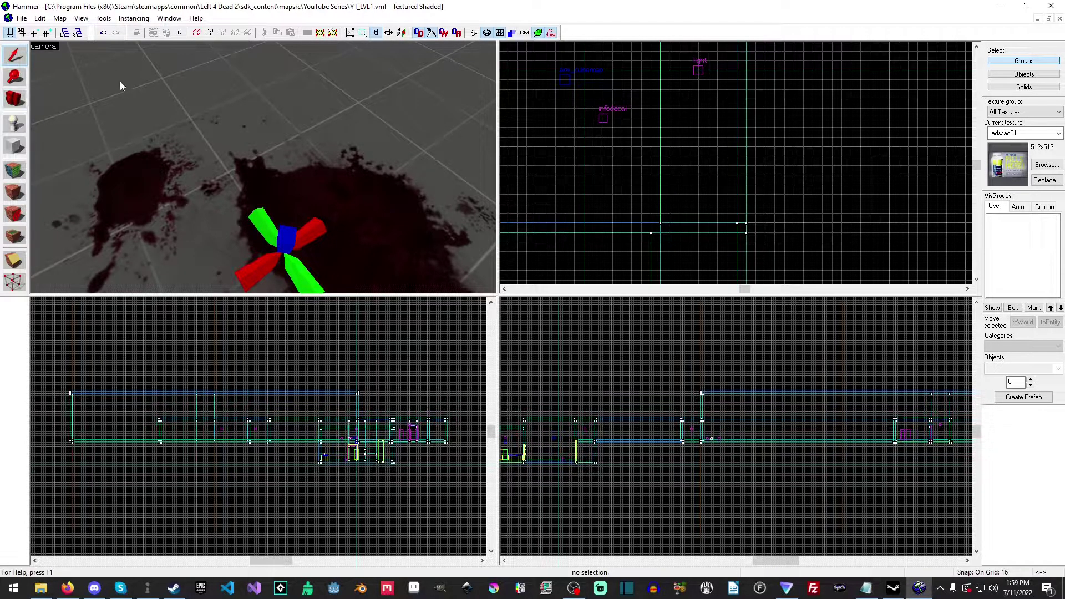
pyautogui.scroll(1, 263, 168)
pyautogui.scroll(-3, 263, 167)
# - Select the bloodstain decal and move it in the top view to position 96, -80, 32
pyautogui.click(267, 207)
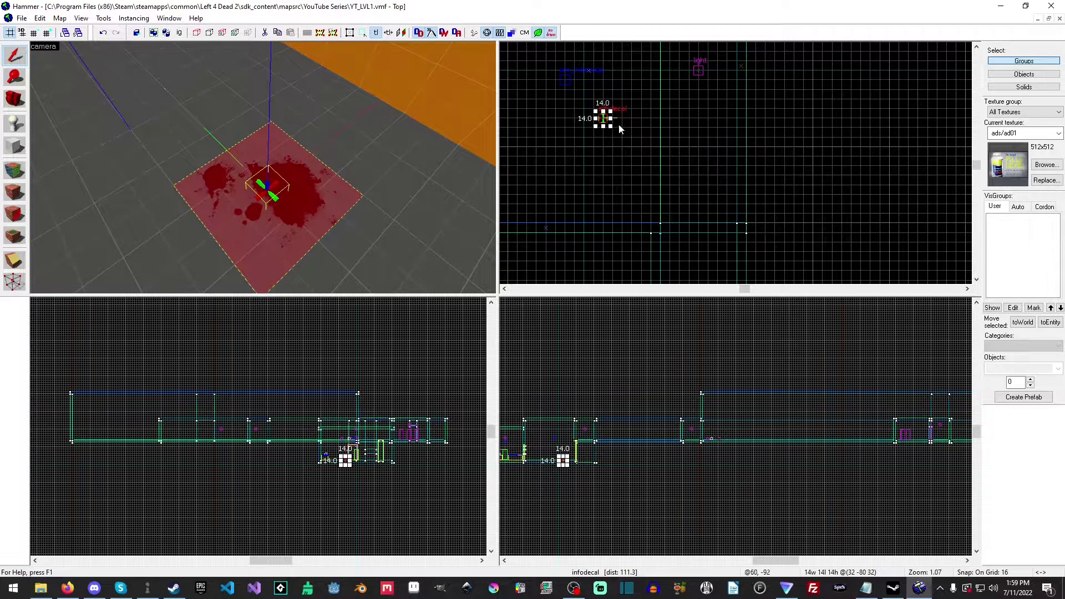
pyautogui.scroll(3, 622, 122)
pyautogui.moveTo(622, 123); pyautogui.dragTo(671, 172, button='middle')
pyautogui.moveTo(642, 166); pyautogui.dragTo(701, 167)
# - Try an ads/ad01 decal at the base of the orange wall and replace it with a decals/blood3 decal there
pyautogui.press('z')
pyautogui.press('a')
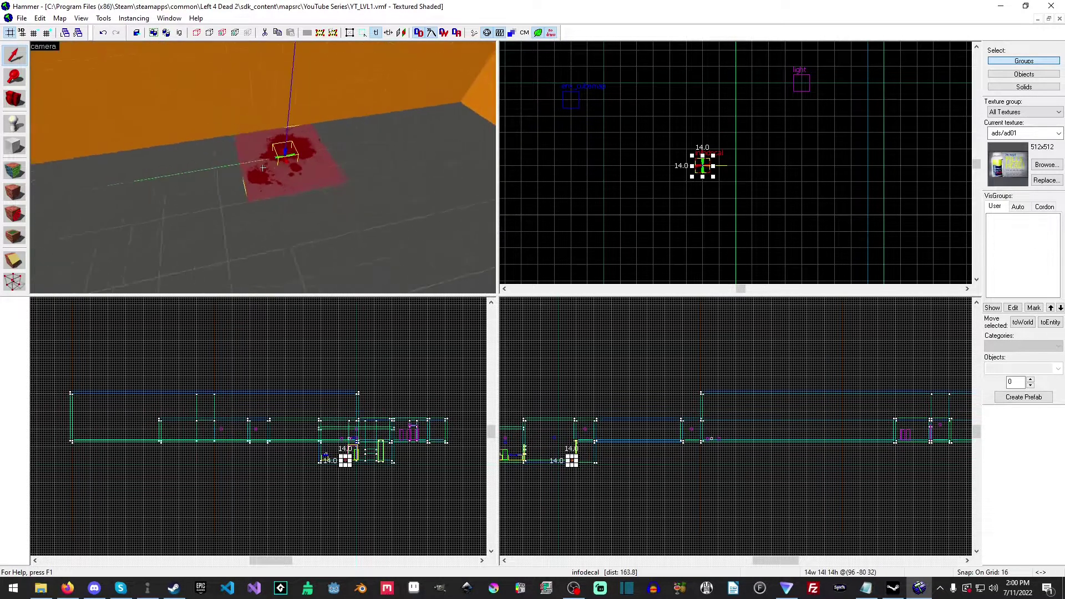
pyautogui.hotkey('shift', 'd')
pyautogui.click(274, 178)
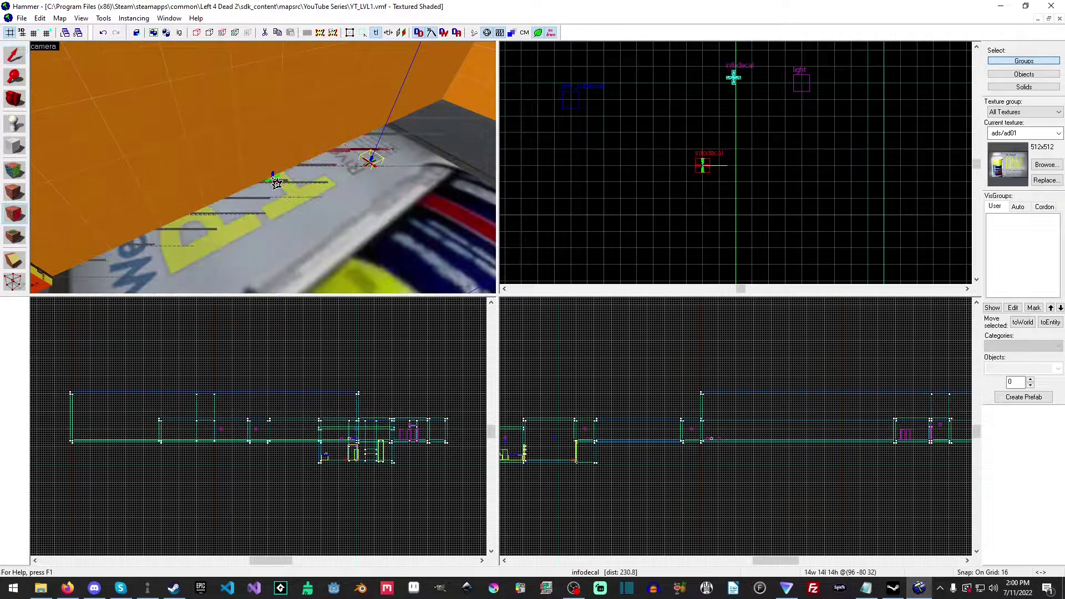
pyautogui.click(1045, 164)
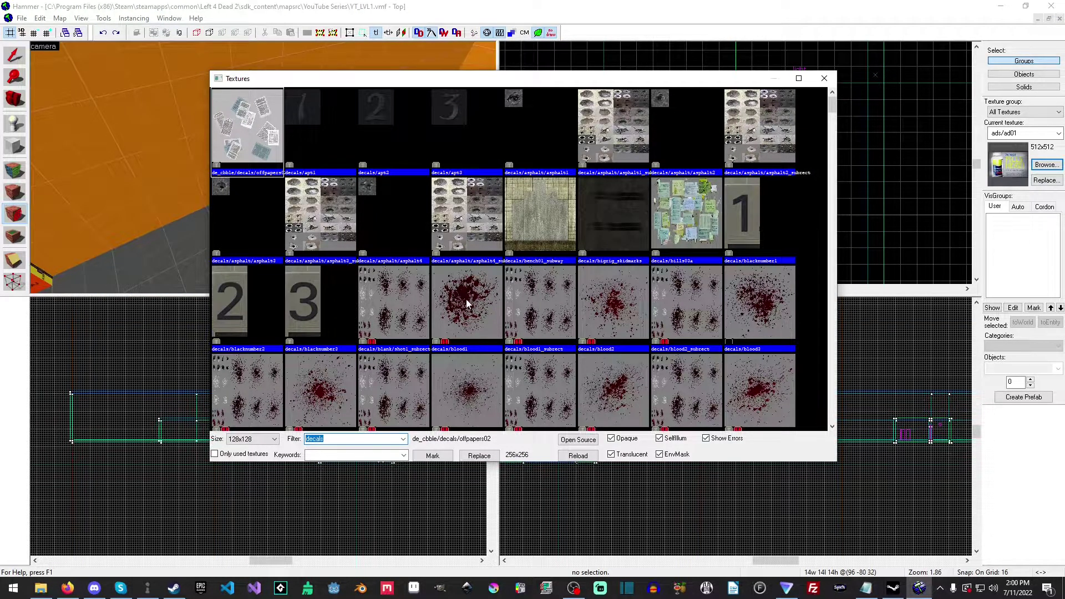
pyautogui.doubleClick(790, 318)
pyautogui.click(259, 176)
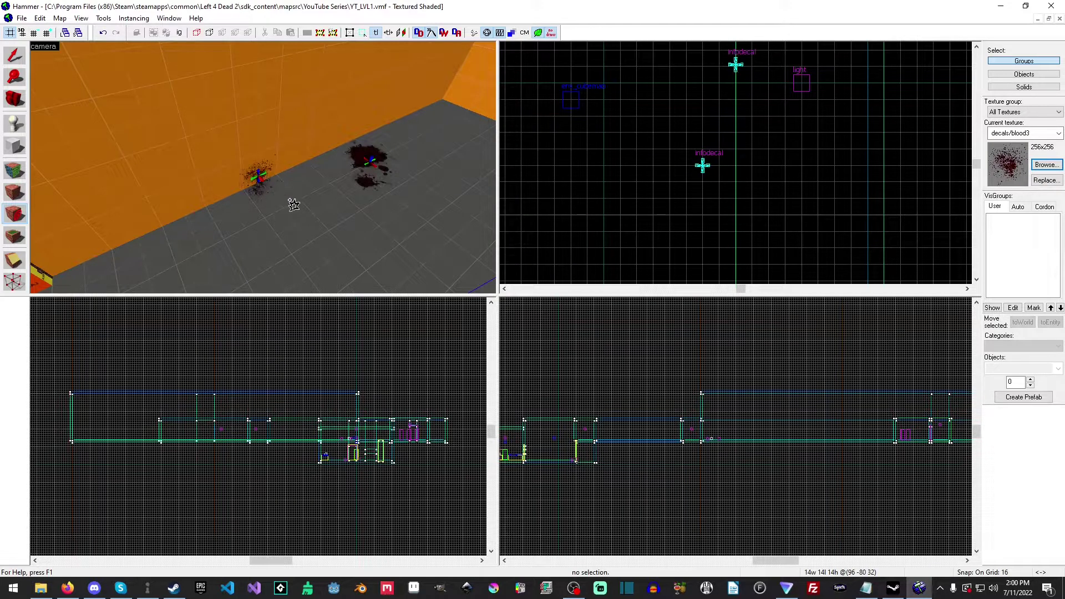
# - Place a decals/blood3 decal across the edge where the orange wall meets the floor
pyautogui.press('z')
pyautogui.press('z')
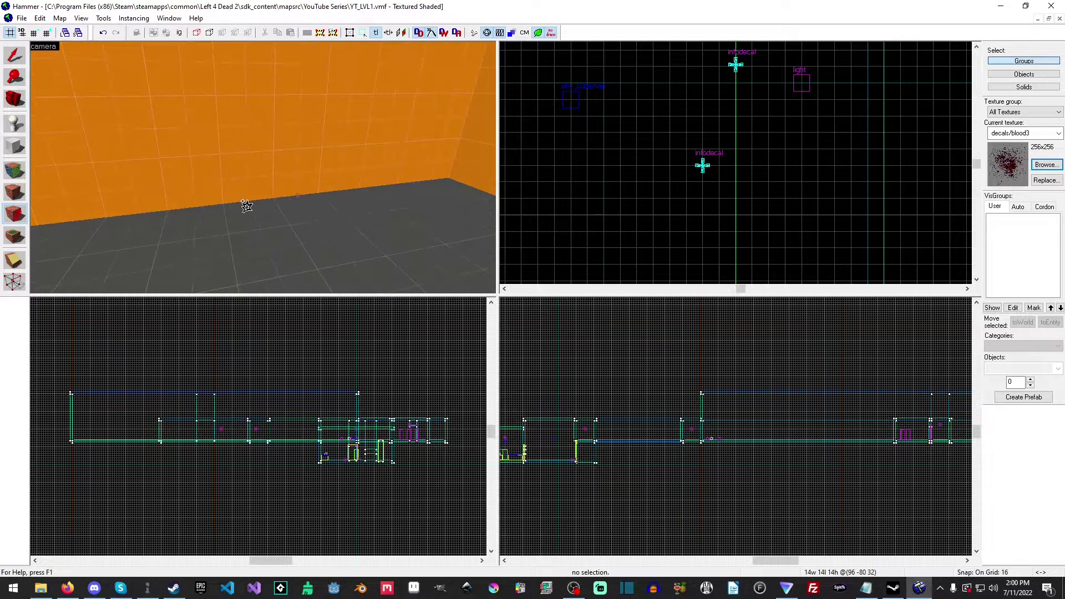
pyautogui.click(242, 203)
pyautogui.press('z')
pyautogui.press('w')
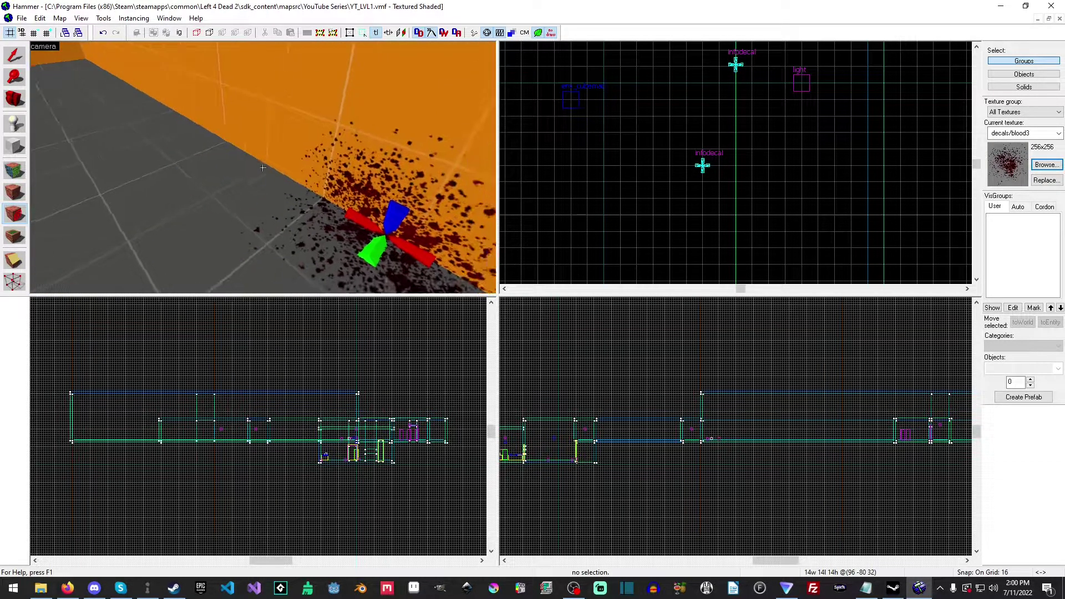
pyautogui.press('z')
# - Place three more decals/blood3 decals, two higher on the orange wall and one on the floor near the red ladder-like strip
pyautogui.click(244, 107)
pyautogui.press('z')
pyautogui.press('z')
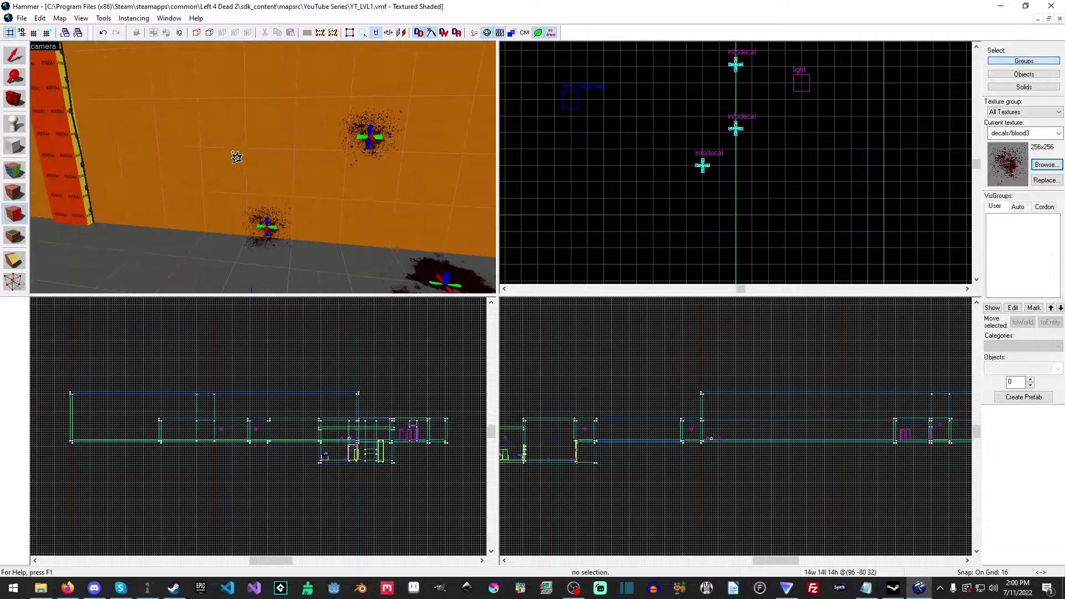
pyautogui.click(163, 117)
pyautogui.click(133, 252)
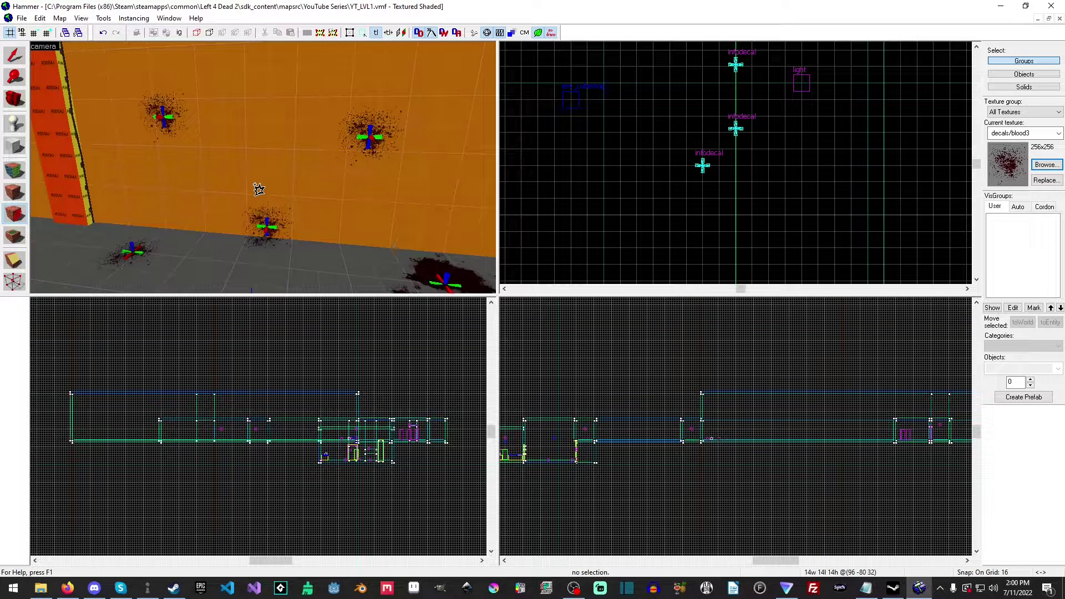
# - Switch to the Selection tool and examine the blood decals on the walls, floor and wall-floor edge in the 3D view
pyautogui.click(19, 58)
pyautogui.press('z')
pyautogui.press('a')
pyautogui.press('w')
pyautogui.press('s')
pyautogui.press('z')
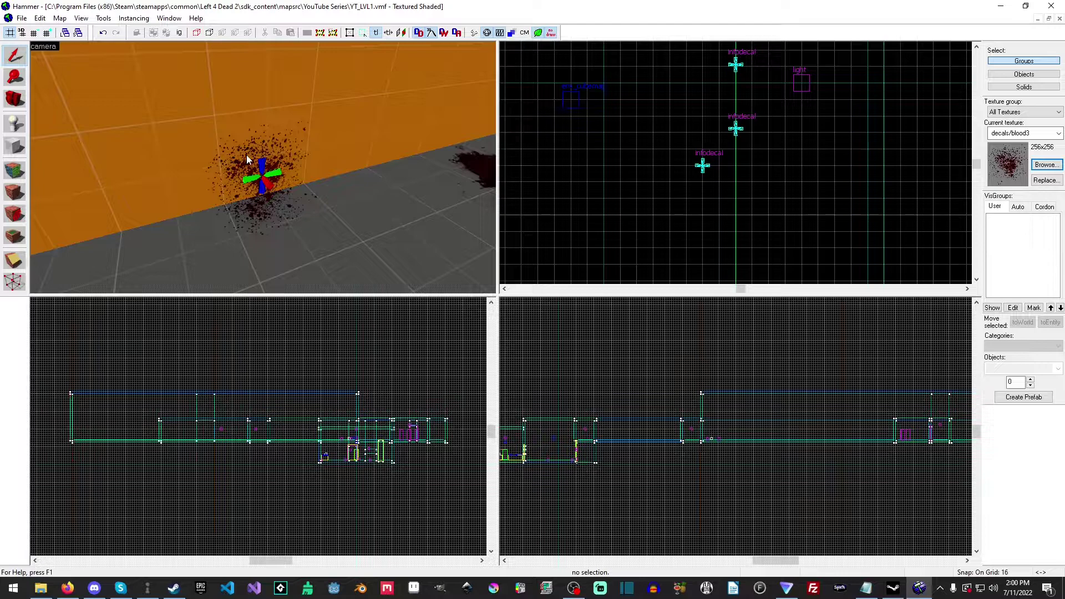
pyautogui.press('z')
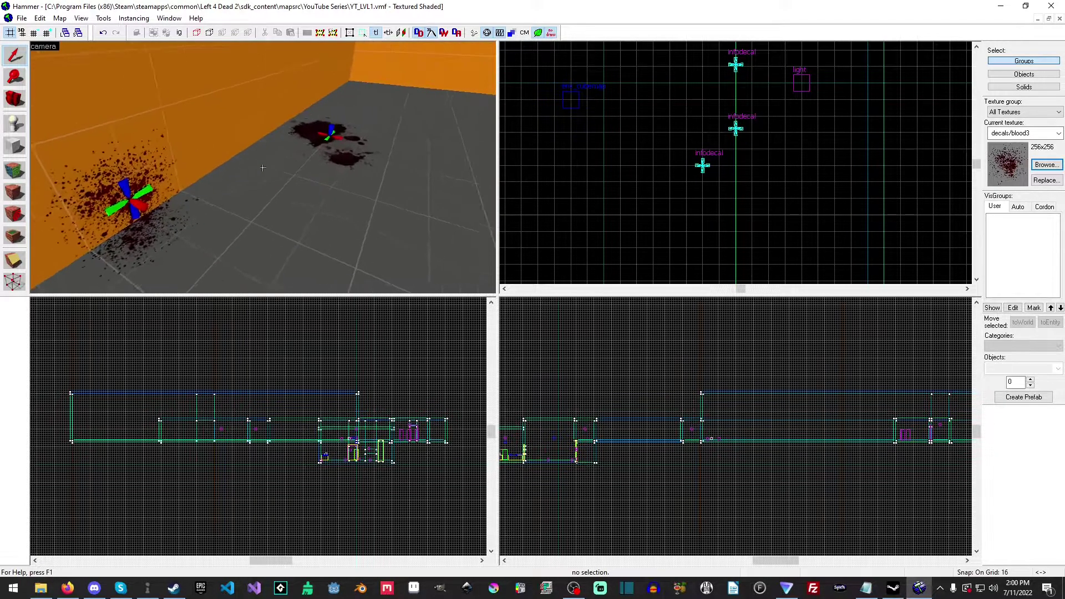
pyautogui.press('s')
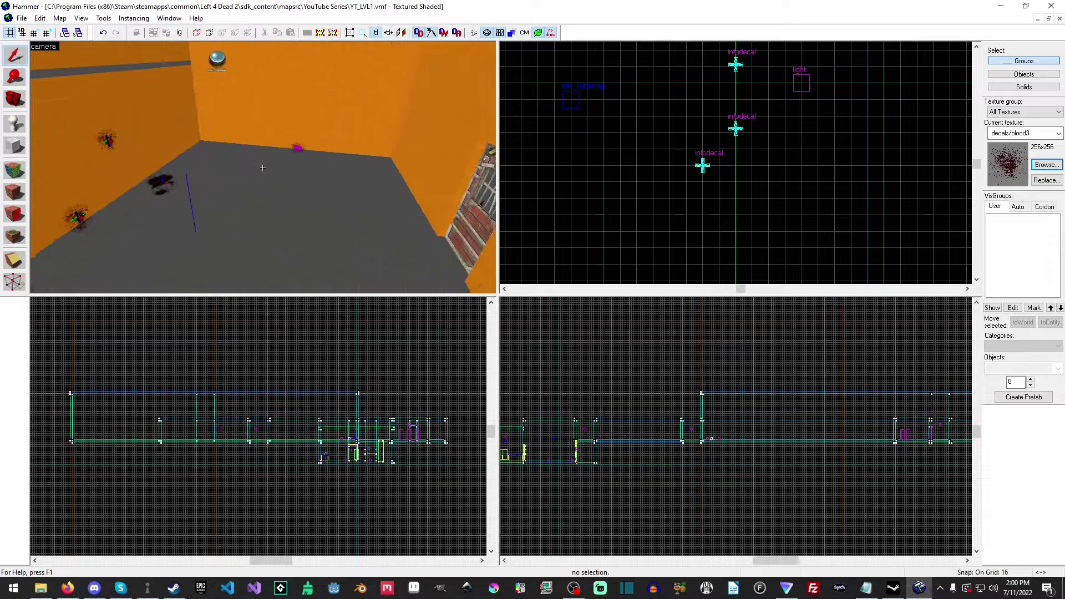
pyautogui.press('w')
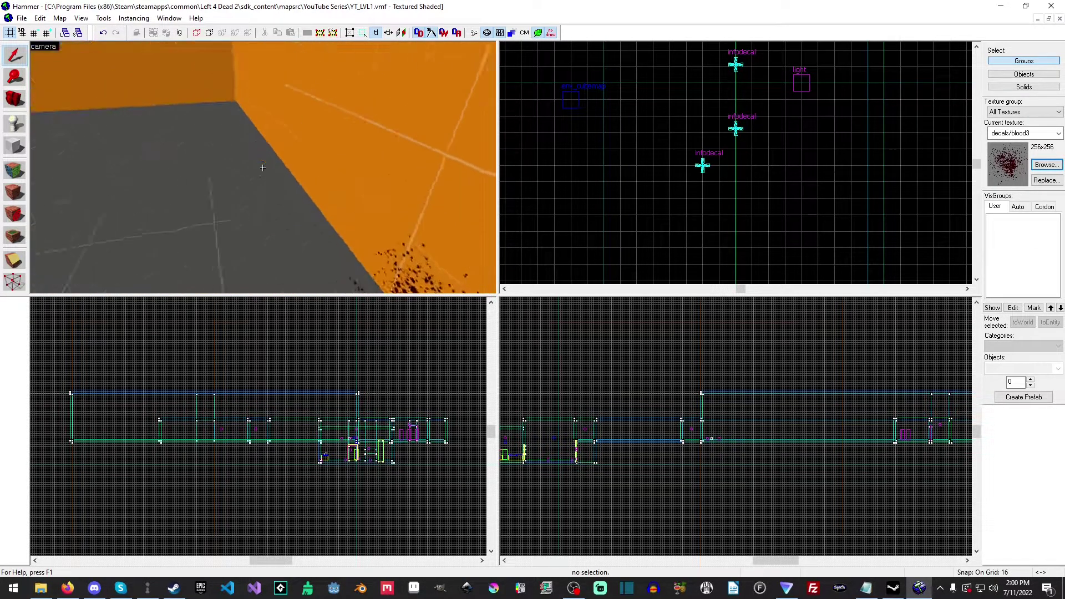
pyautogui.press('s')
pyautogui.press('w')
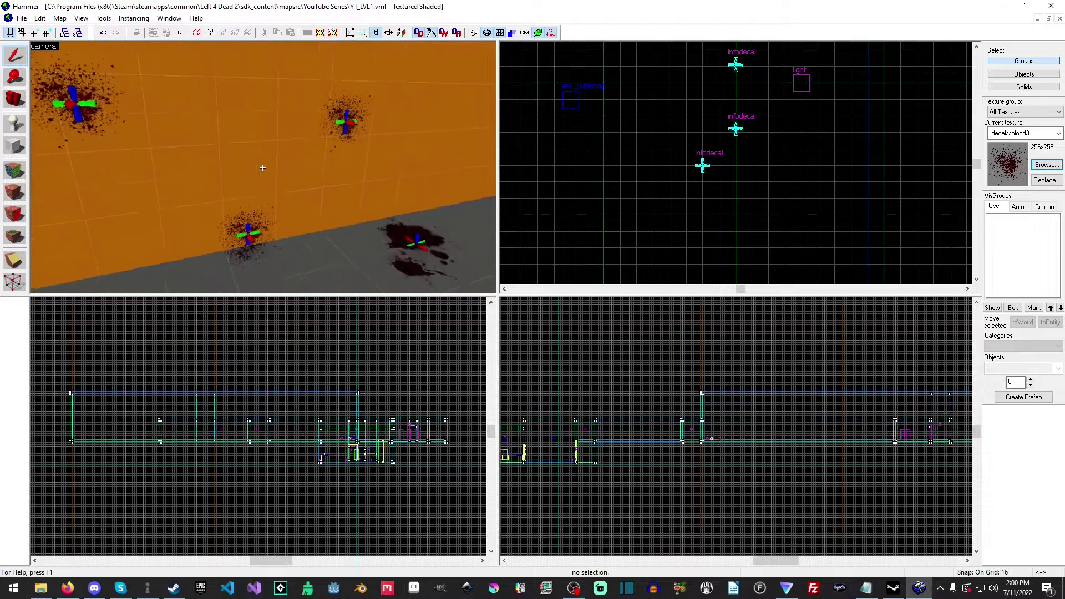
pyautogui.press('s')
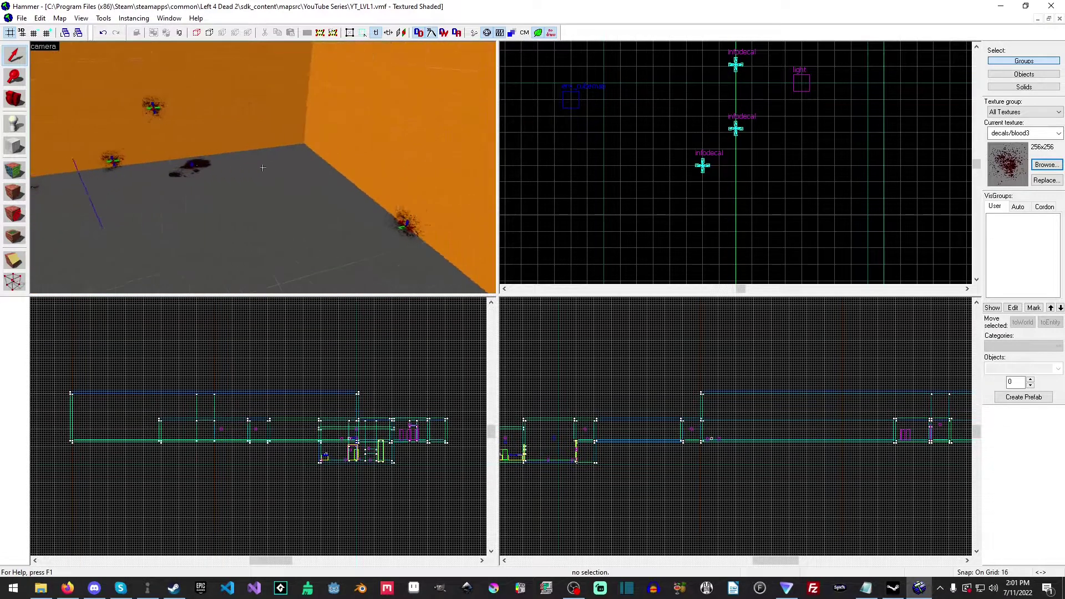
pyautogui.press('a')
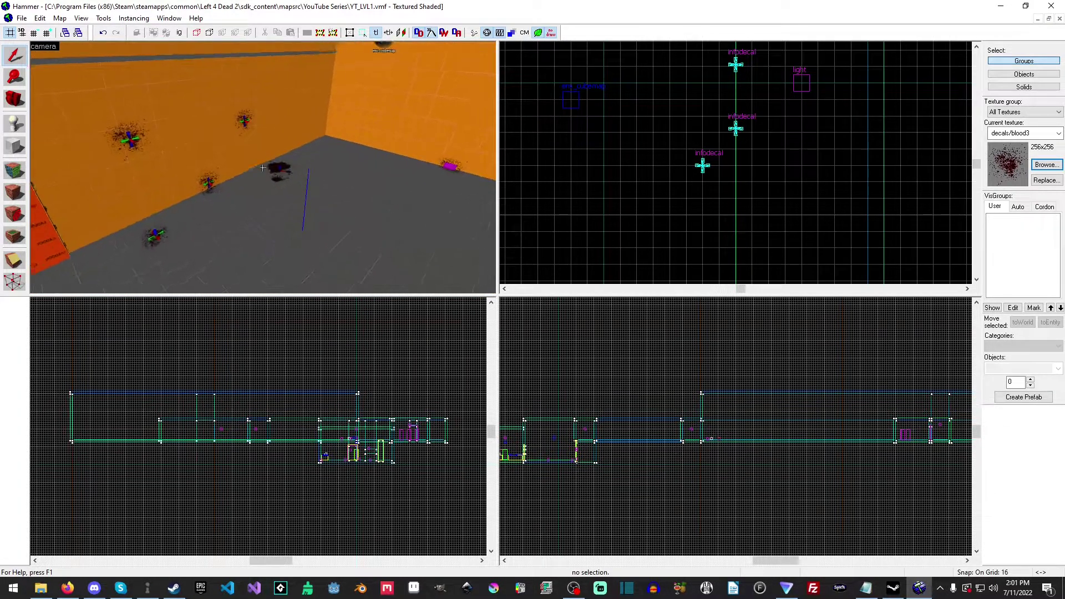
pyautogui.press('w')
pyautogui.press('z')
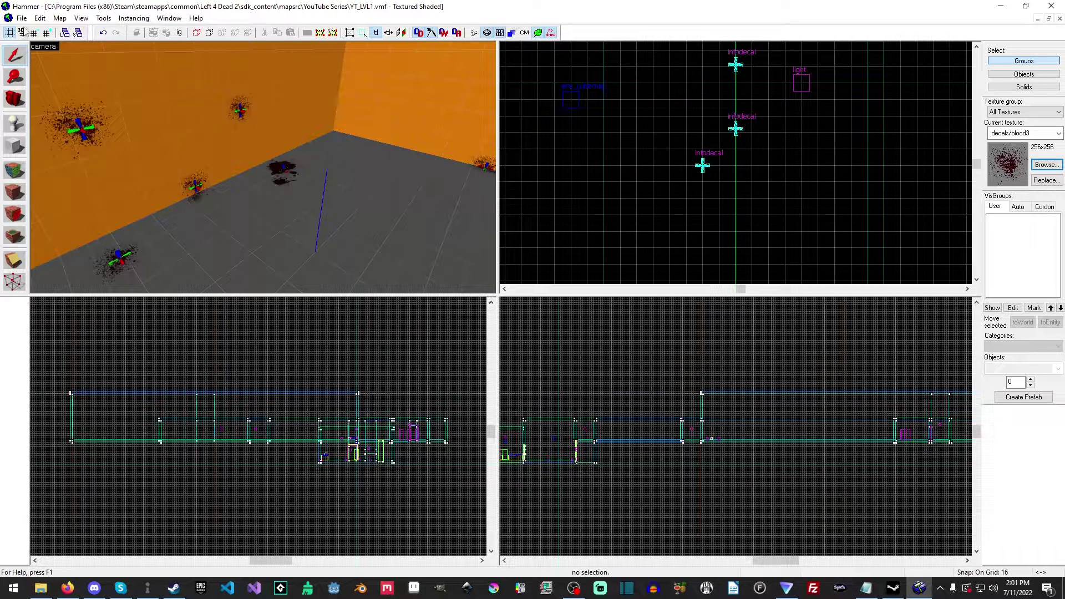
# - Compile and run the map with BSP, VIS and RAD set to Normal and HDR enabled
pyautogui.click(21, 18)
pyautogui.click(34, 135)
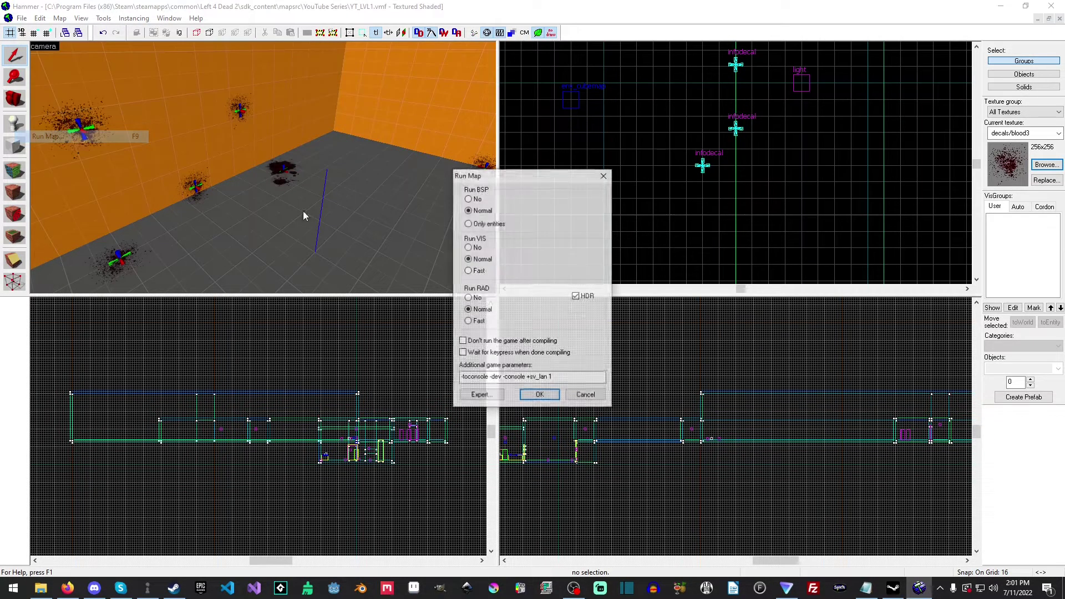
pyautogui.click(554, 394)
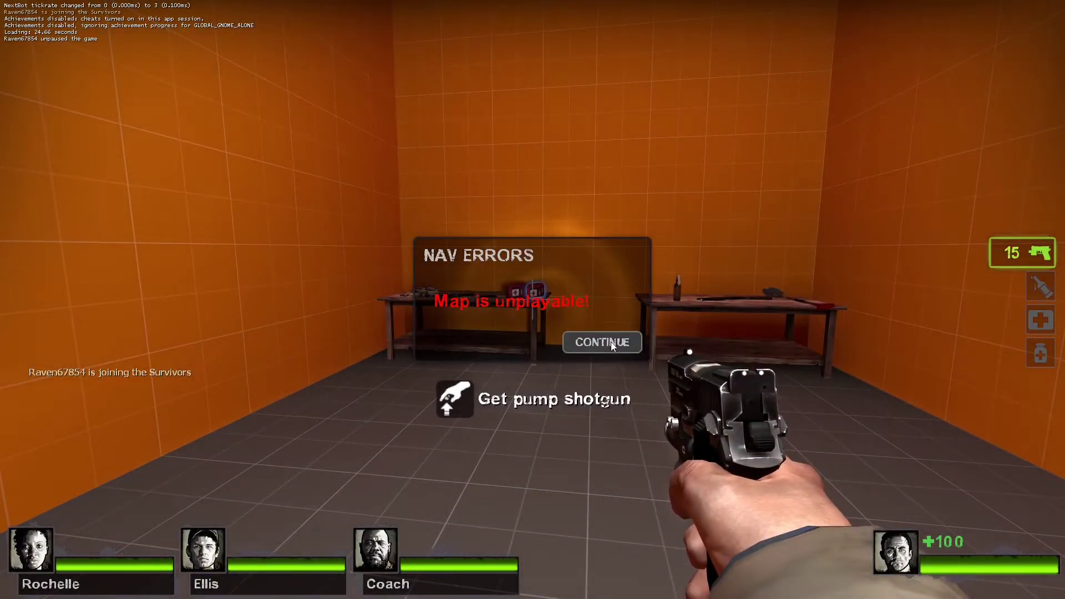
# - Dismiss the nav errors notice in Left 4 Dead 2, go through the exit door and light the decal wall with the flashlight
pyautogui.click(611, 341)
pyautogui.press('w')
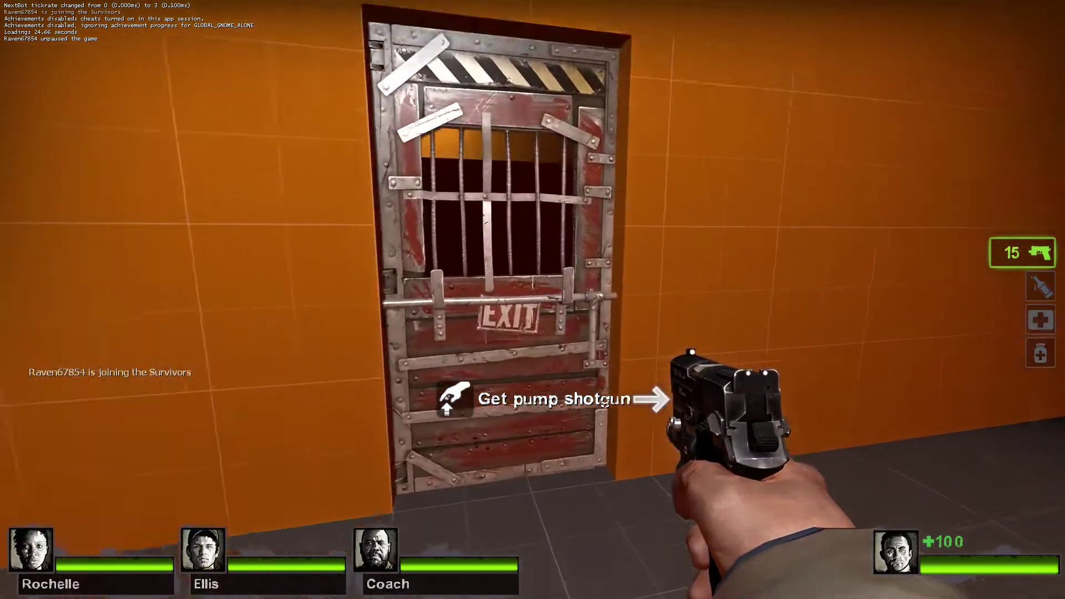
pyautogui.press('e')
pyautogui.press('w')
pyautogui.press('f')
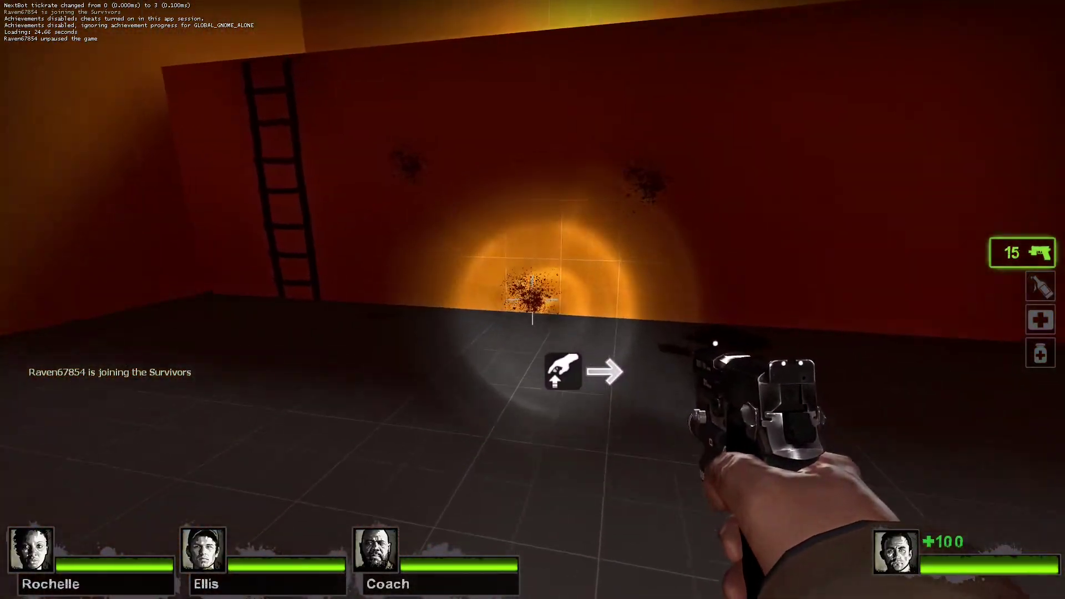
# - Examine in game how the blood decals wrap across the wall-floor edges and sit on the walls, with the flashlight on and off
pyautogui.press('w')
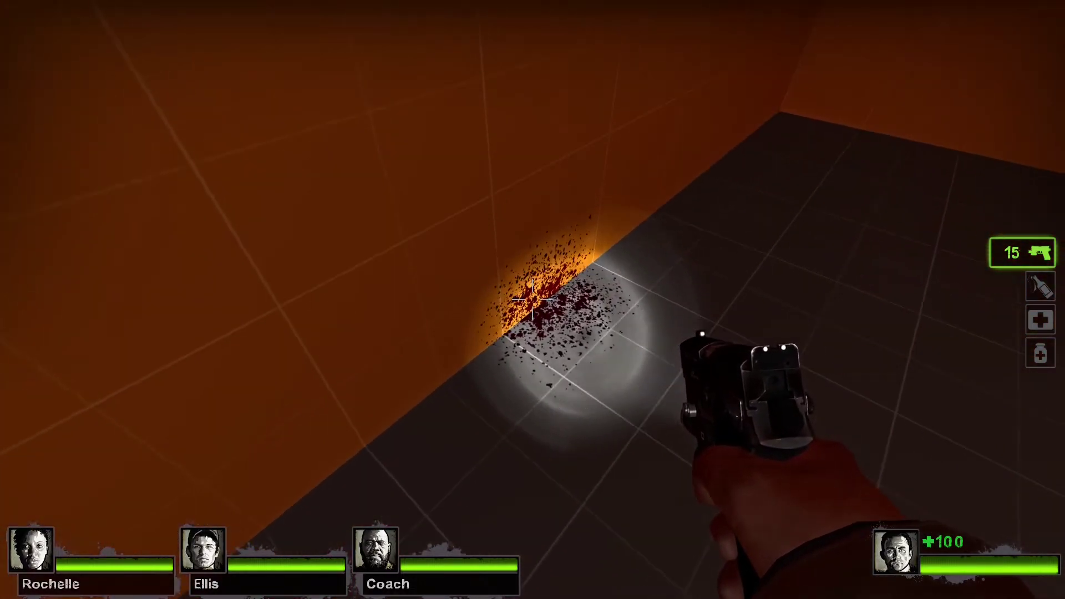
pyautogui.press('f')
pyautogui.press('f')
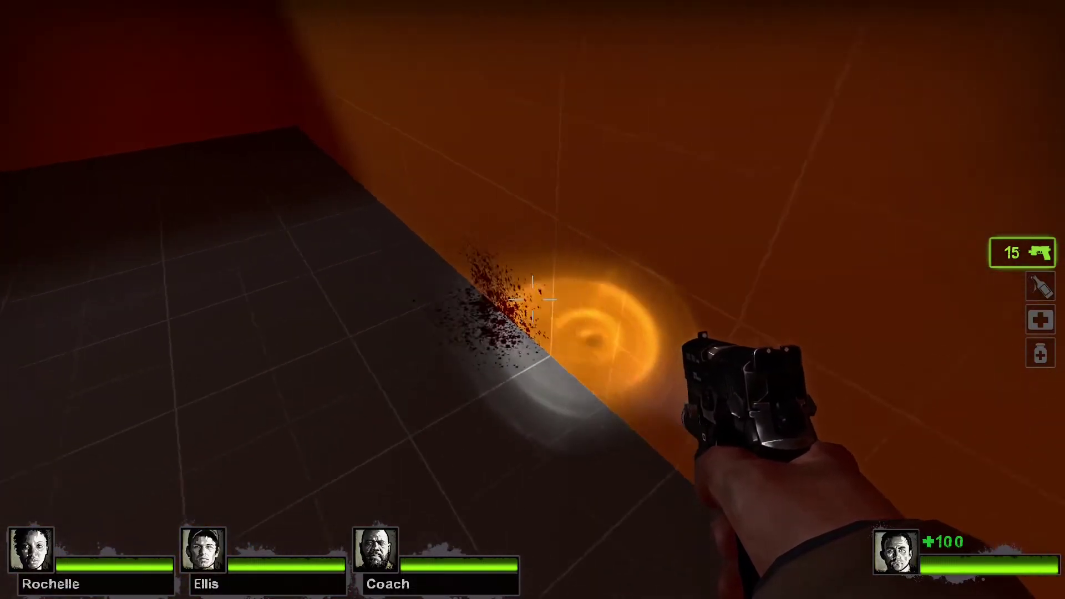
pyautogui.press('f')
pyautogui.press('w')
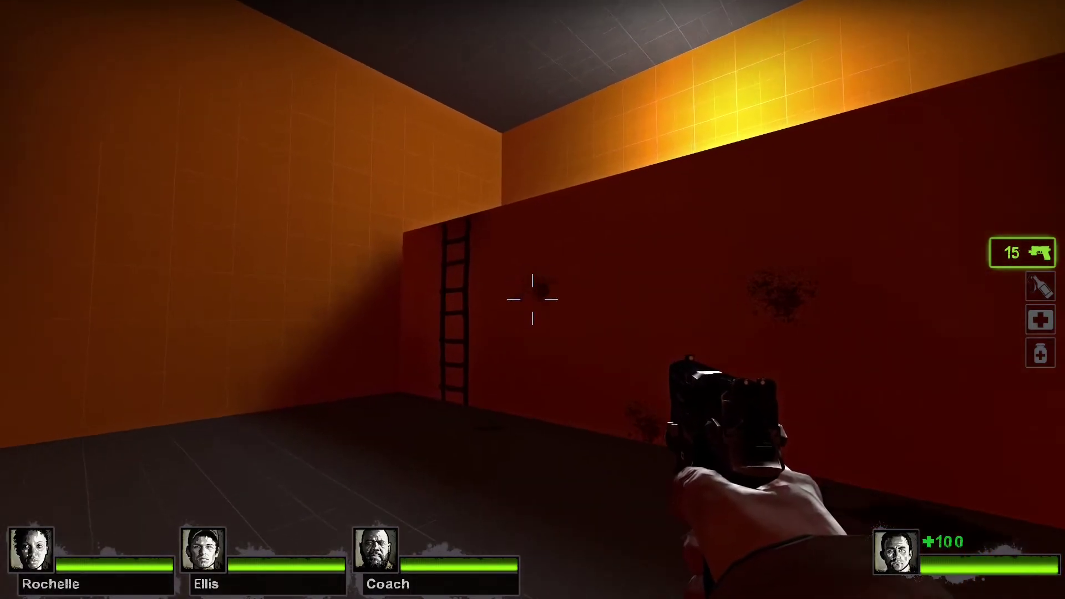
pyautogui.press('s')
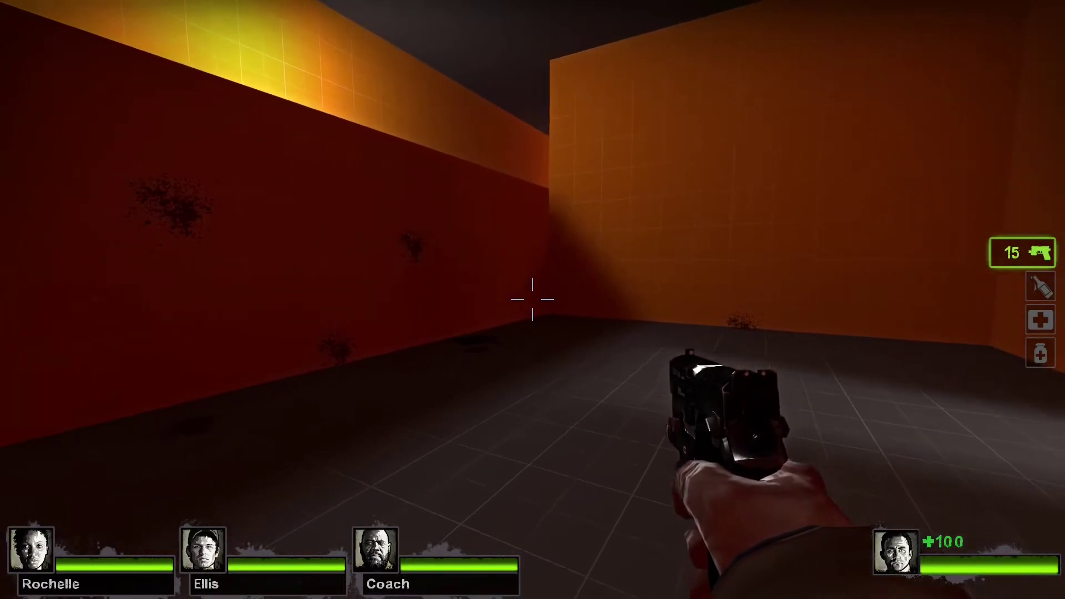